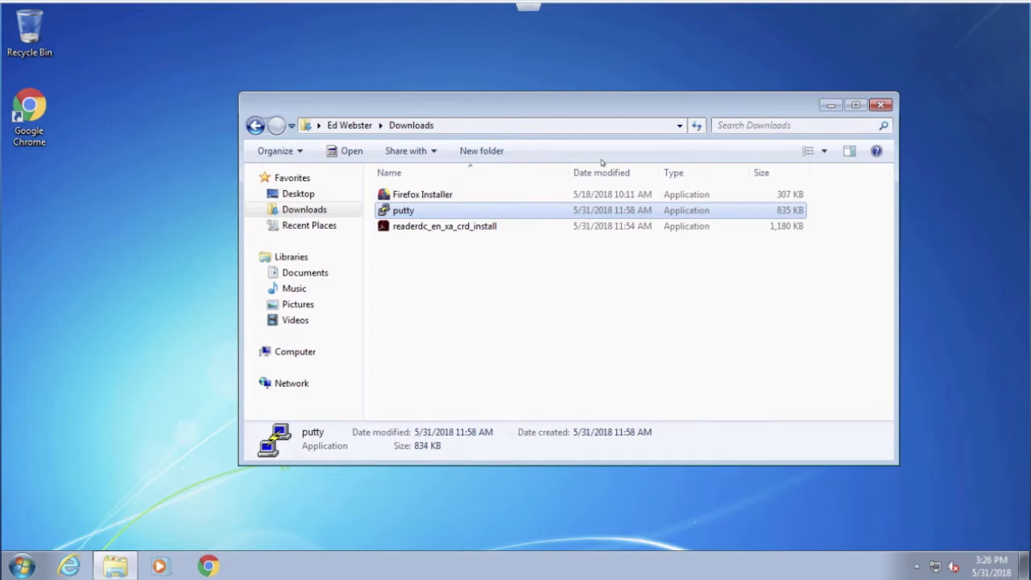
Step: Try to run the Adobe Reader installer from the Downloads folder, declining the request for administrator credentials
left_click(424, 229)
double_click(423, 229)
left_click(556, 298)
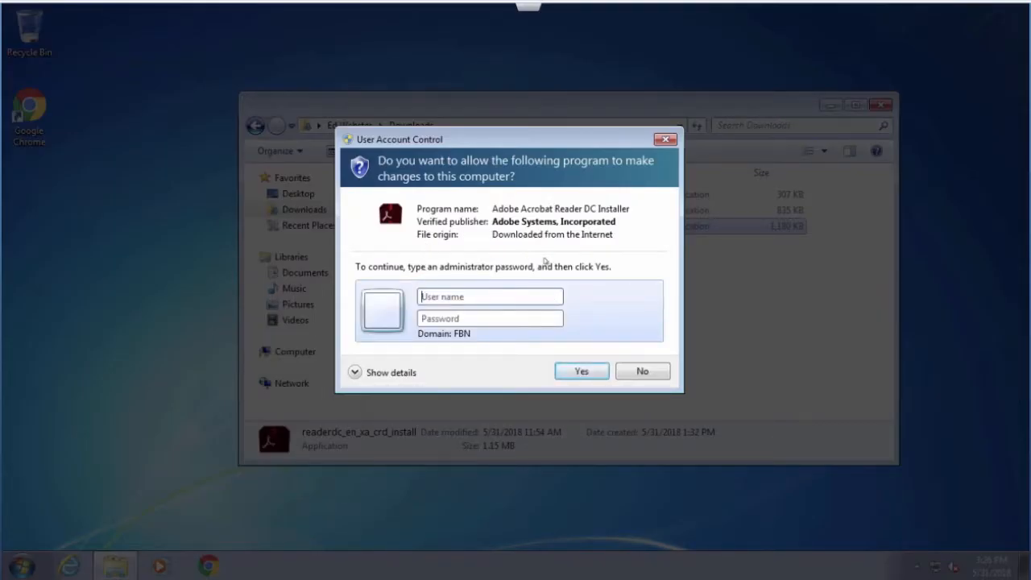
left_click(644, 372)
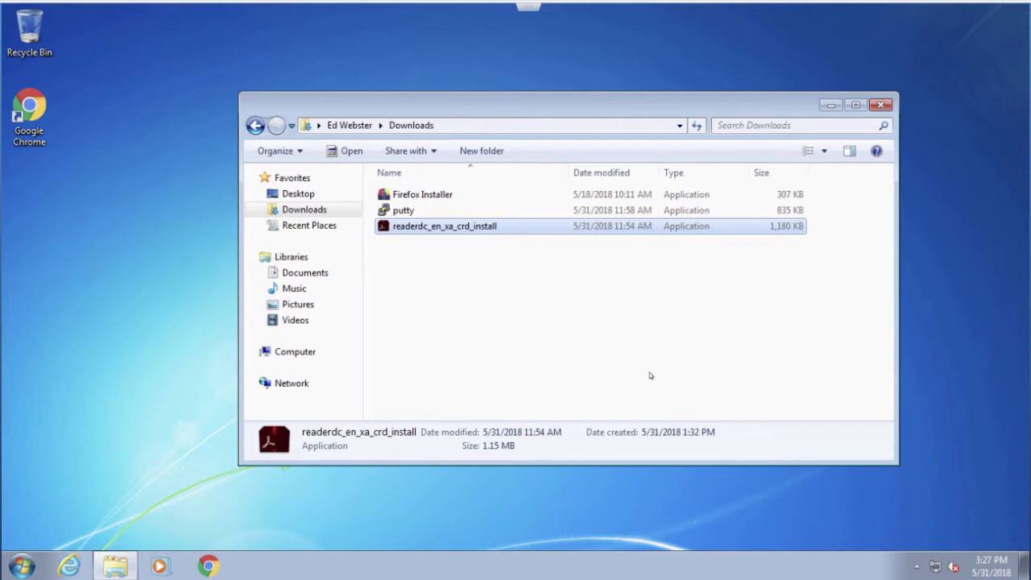
Step: Install Firefox from the Downloads folder without administrator credentials, and close the browser with all its tabs
double_click(431, 199)
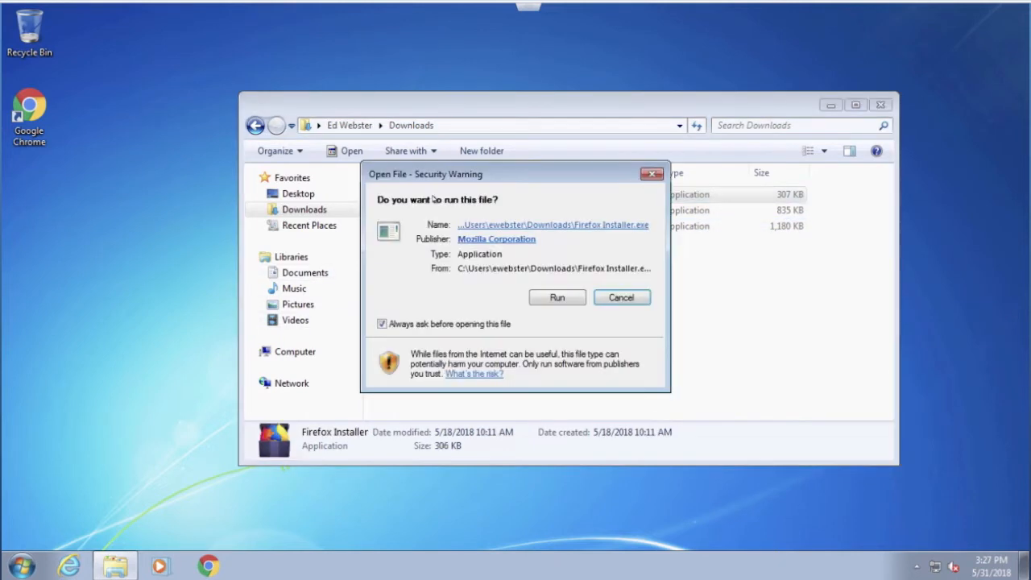
left_click(566, 298)
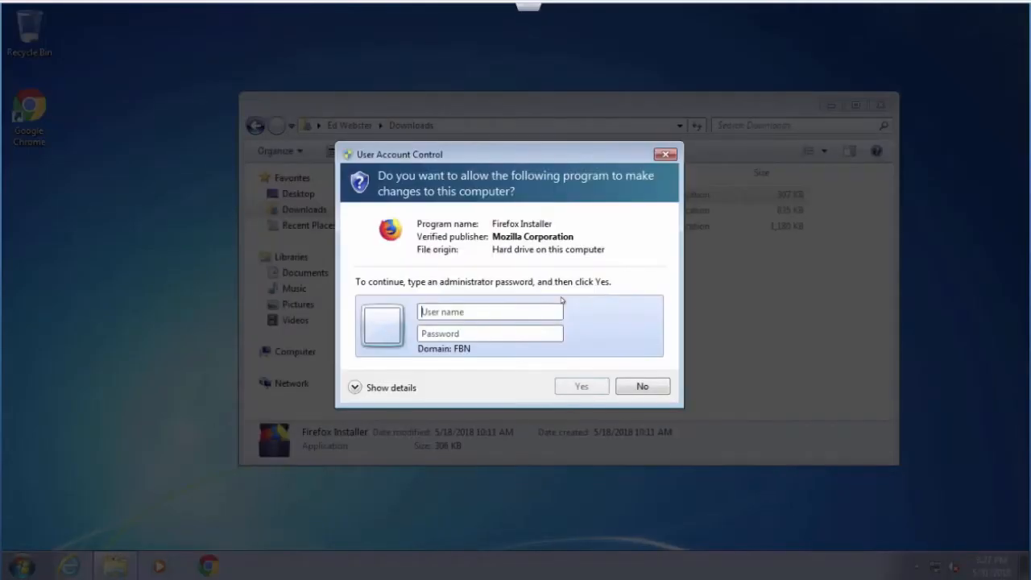
left_click(656, 388)
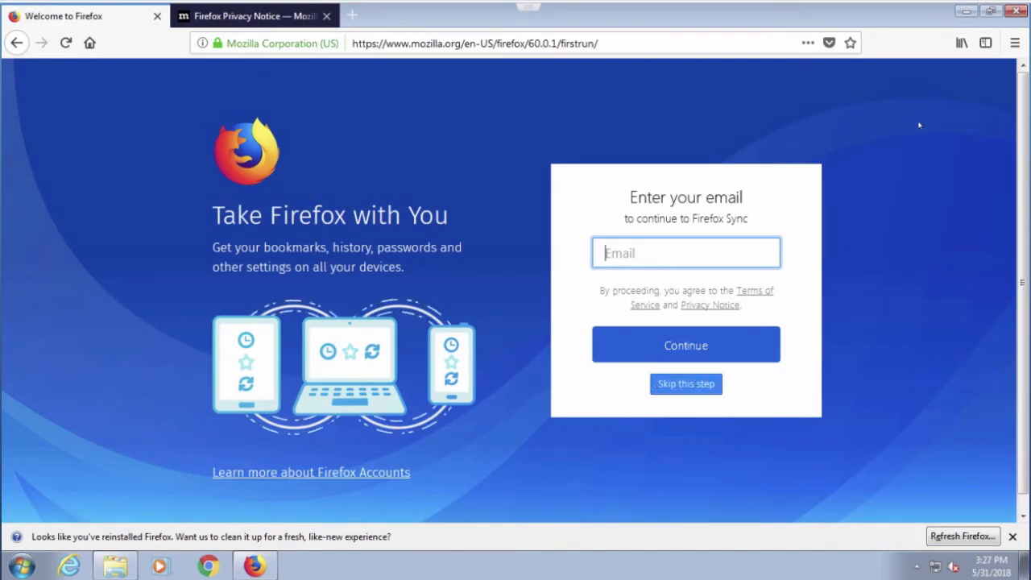
left_click(1019, 13)
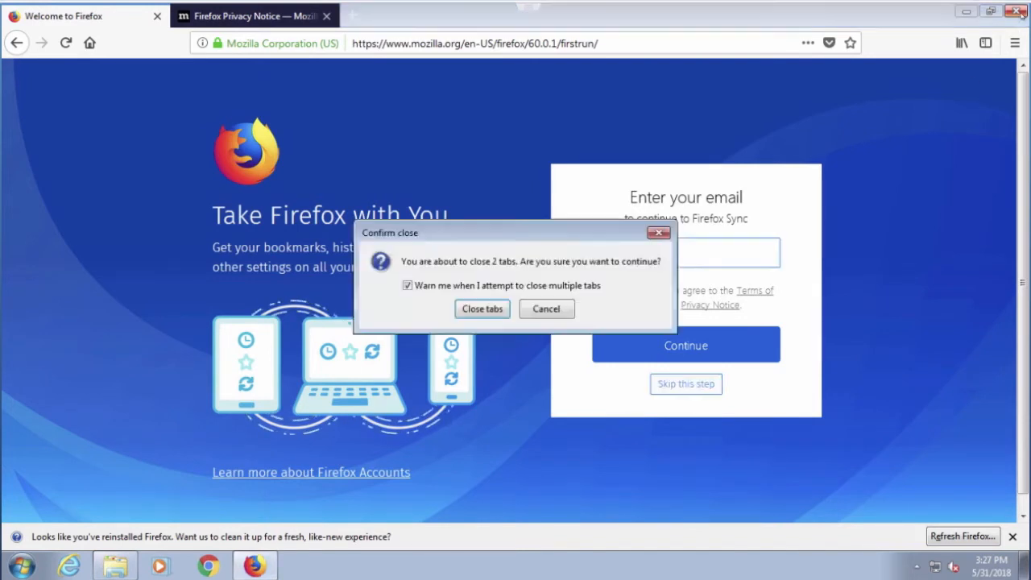
left_click(483, 308)
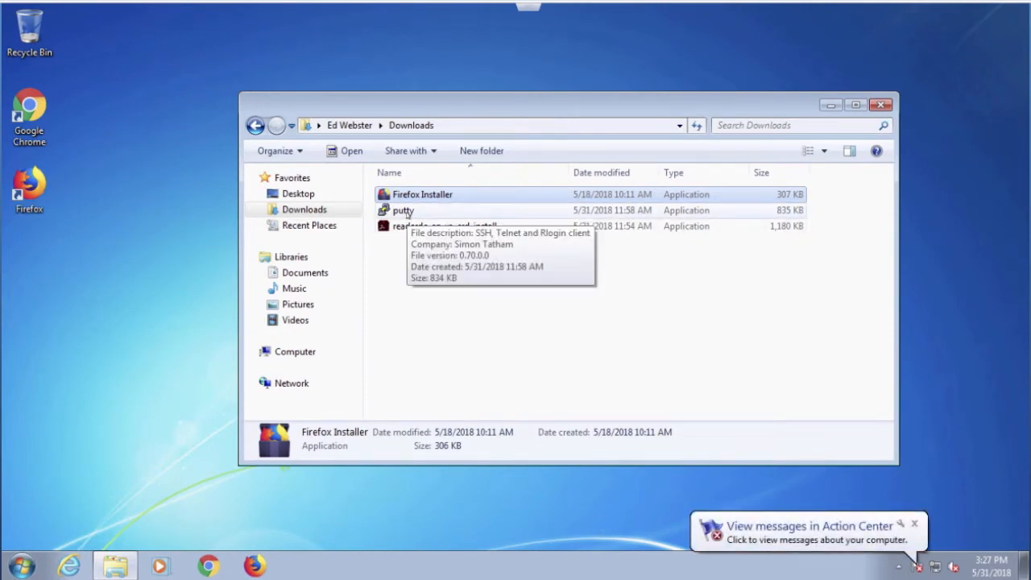
Step: Run putty from the Downloads folder to test whether it launches, and cancel its configuration window
double_click(402, 211)
left_click(559, 300)
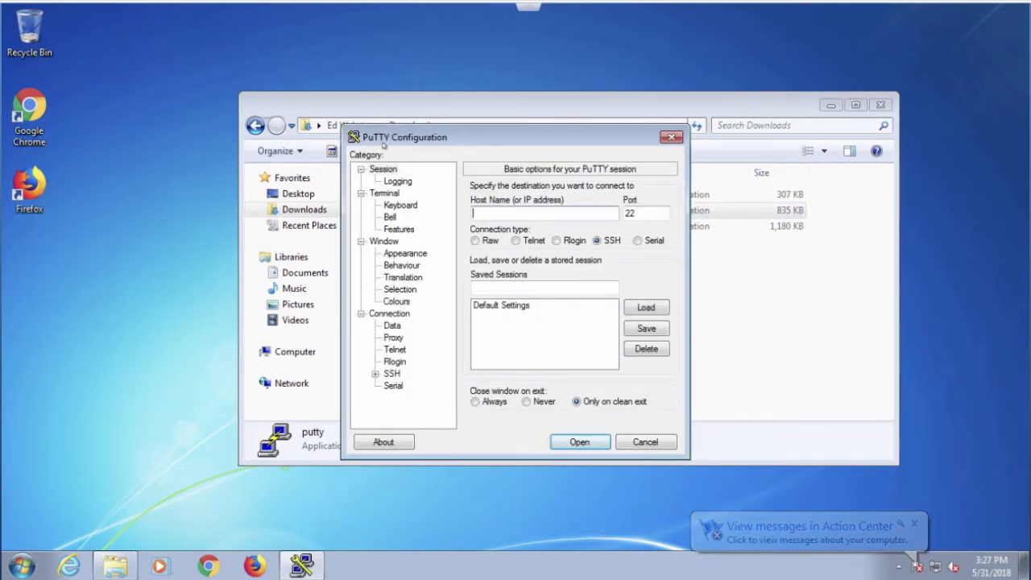
left_click(660, 442)
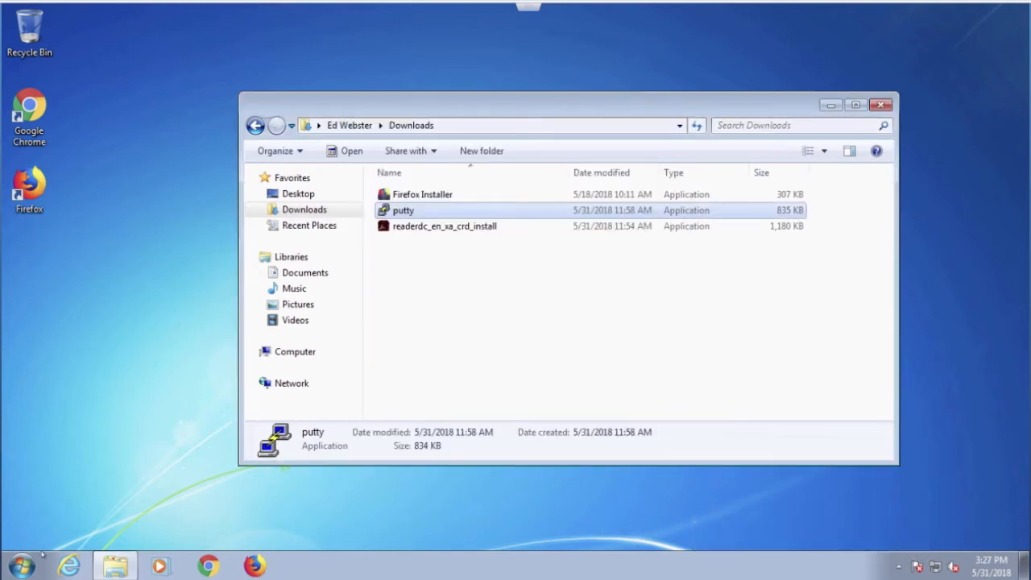
Step: Uninstall Mozilla Firefox 60.0.1 (x64 en-US) through Programs and Features and close the Control Panel
left_click(24, 566)
left_click(241, 397)
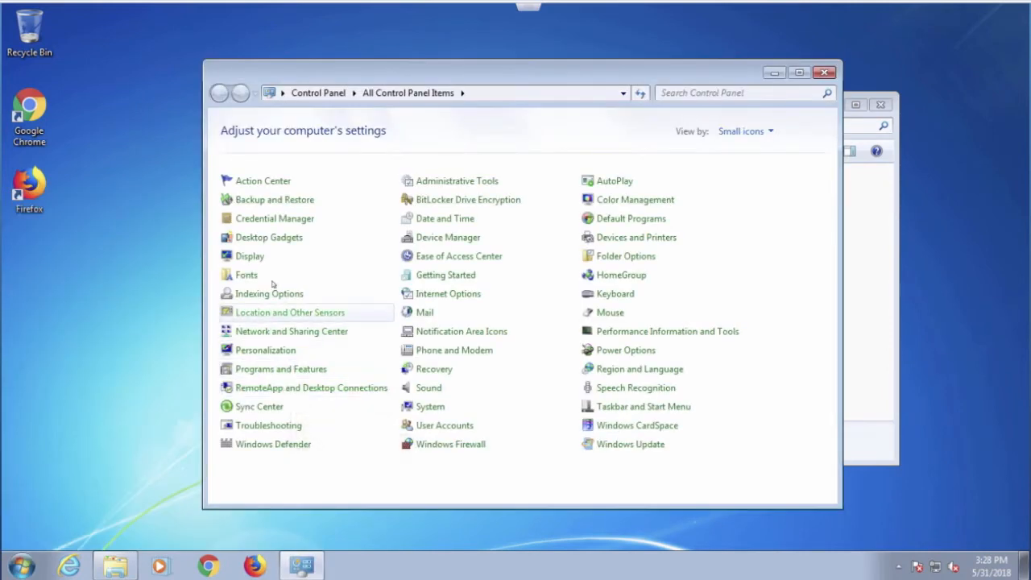
left_click(283, 369)
scroll(455, 306, "down", 1)
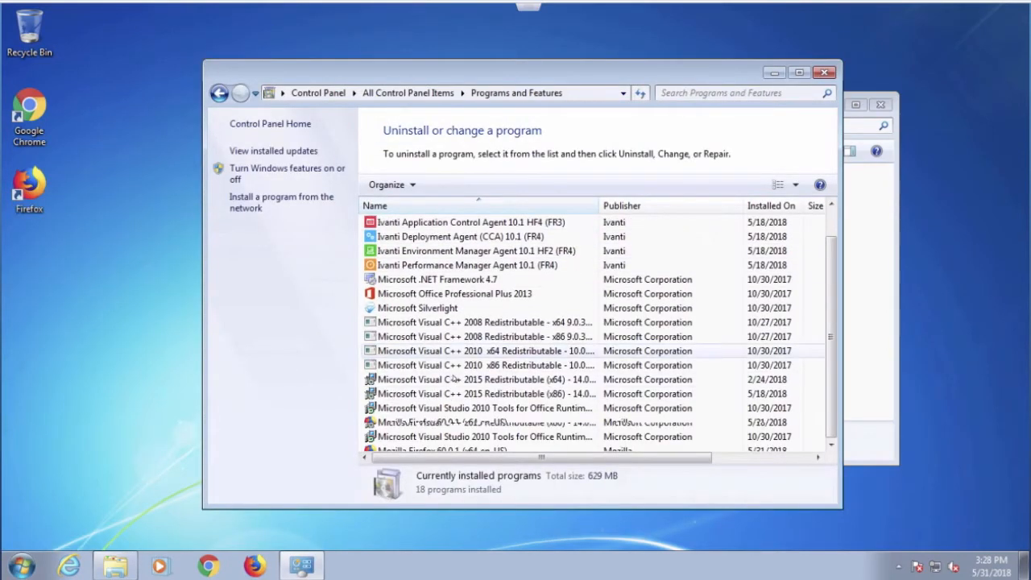
left_click(437, 424)
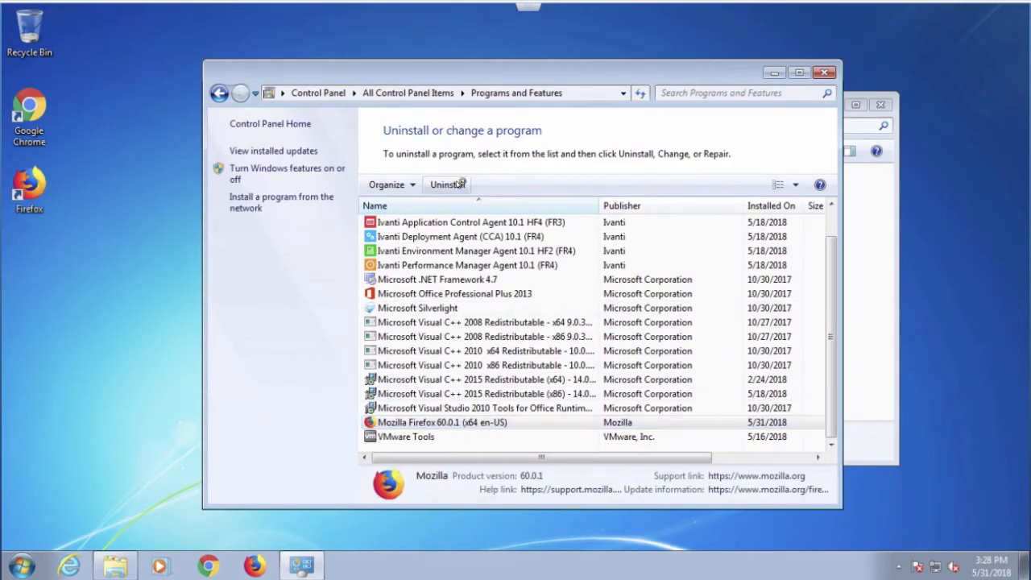
left_click(443, 185)
left_click(582, 386)
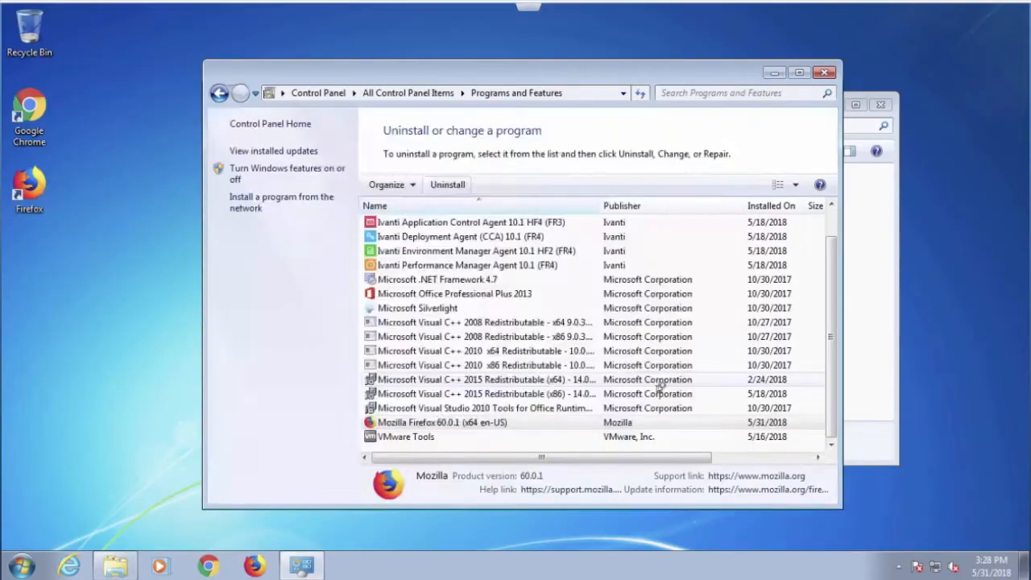
left_click(605, 403)
left_click(604, 404)
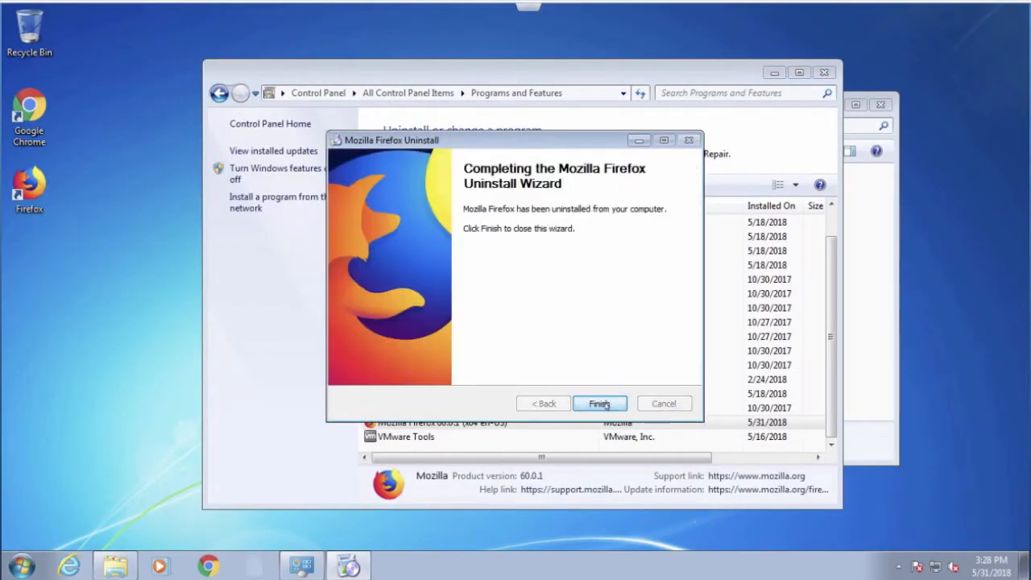
left_click(604, 404)
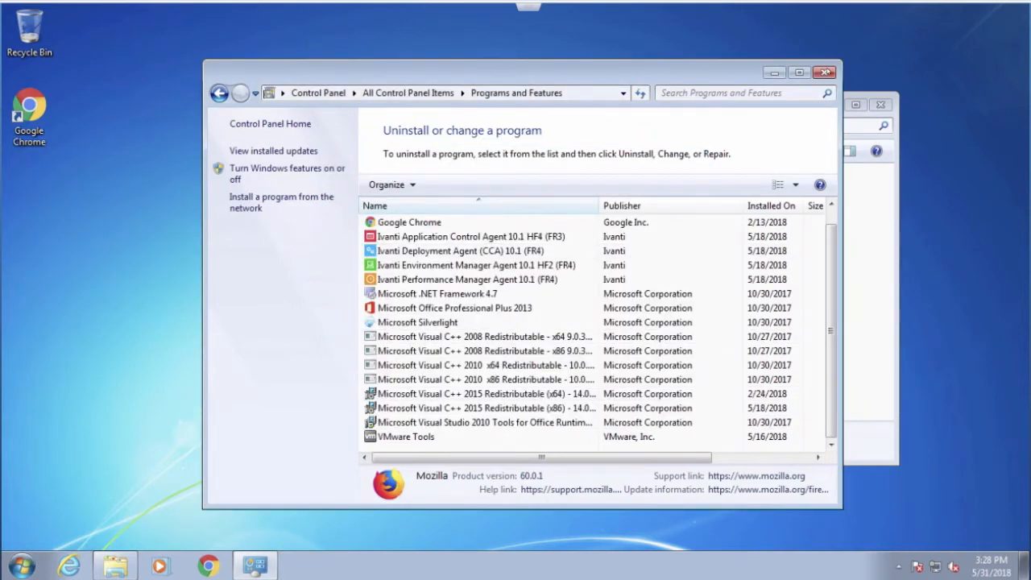
left_click(824, 73)
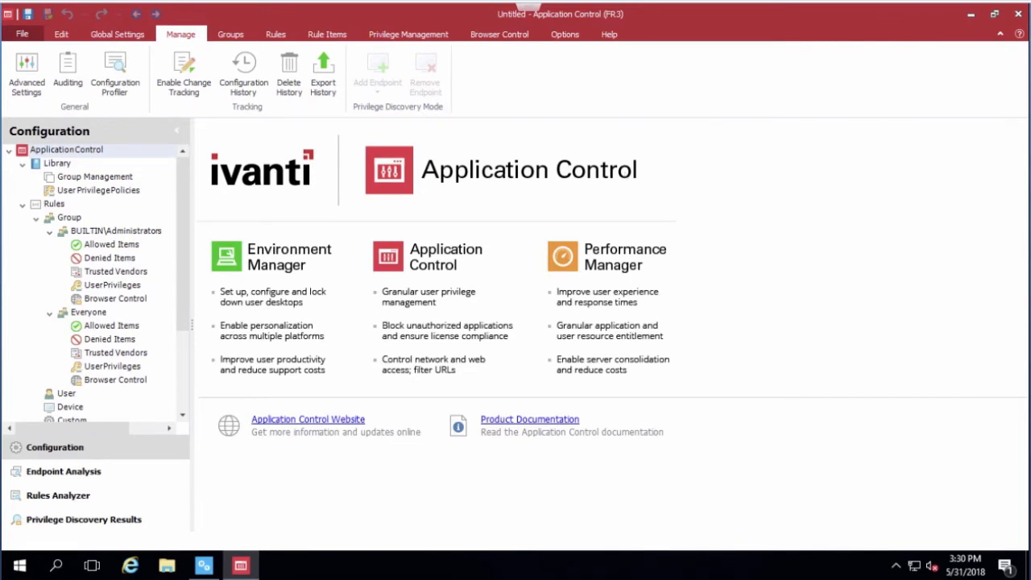
Step: Save the untitled Application Control configuration to the Management Server as package "test", connecting as the current user
left_click(22, 33)
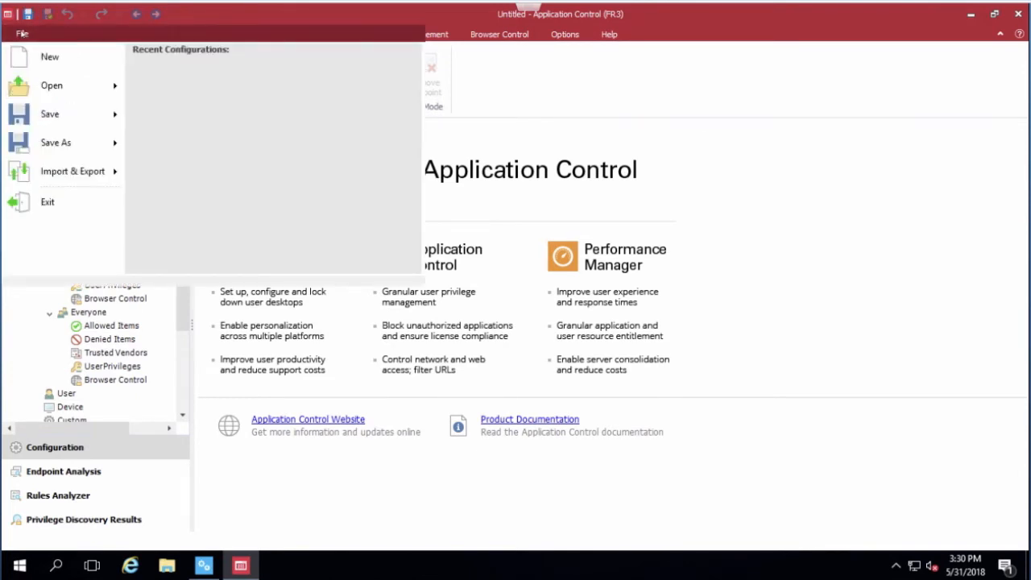
mouse_move(53, 137)
left_click(203, 112)
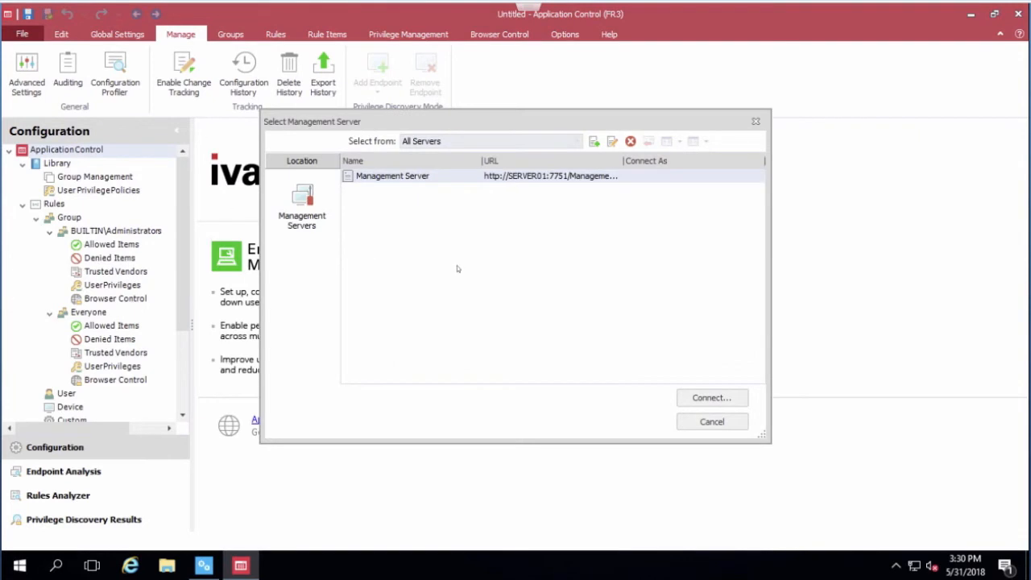
left_click(712, 398)
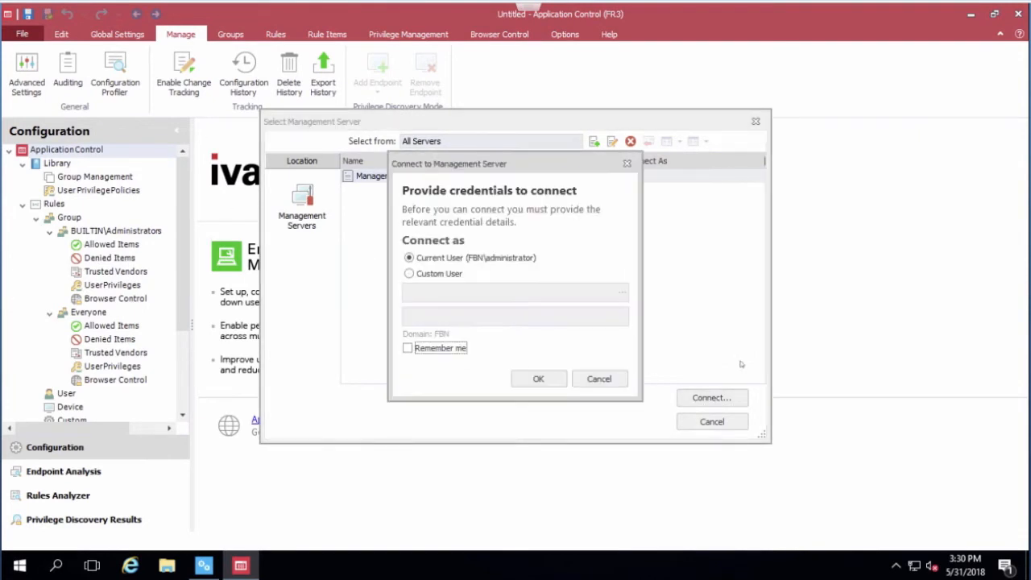
left_click(537, 380)
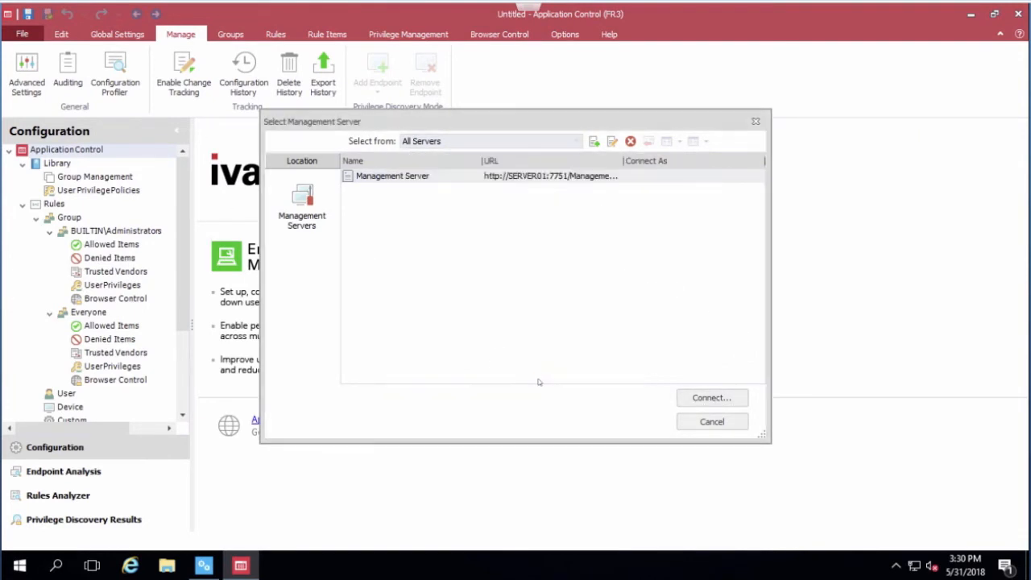
left_click(451, 395)
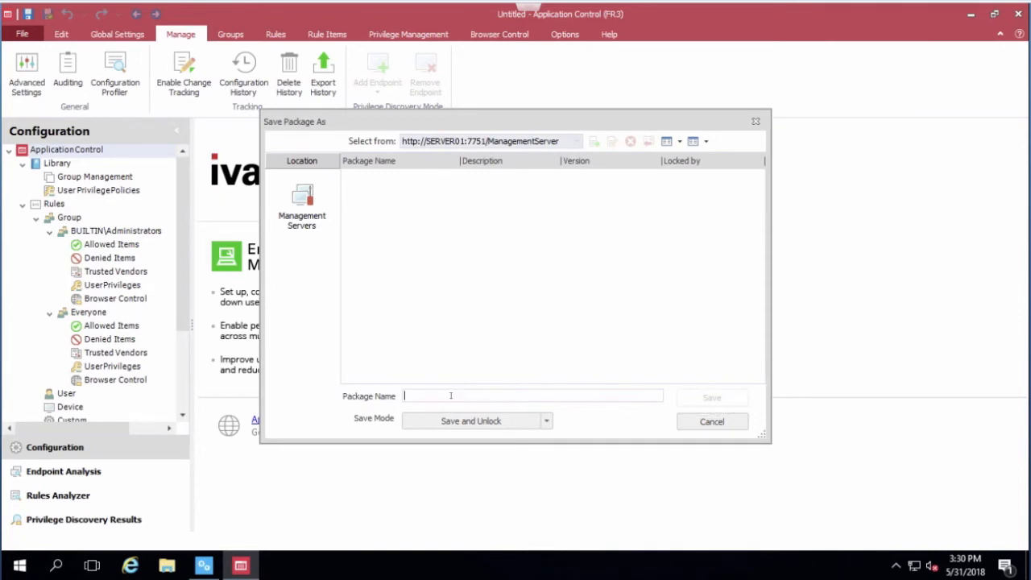
type("test")
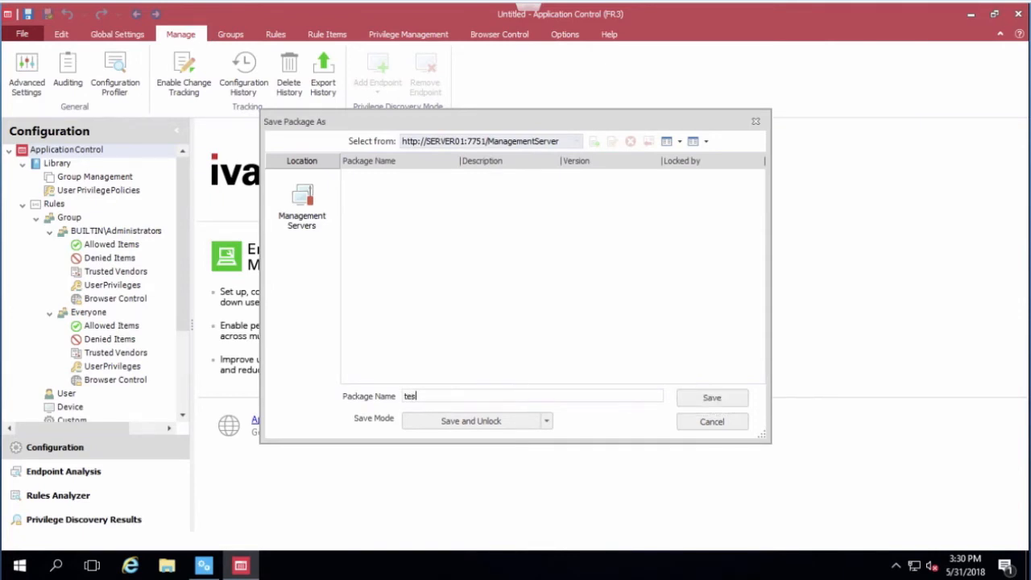
left_click(685, 397)
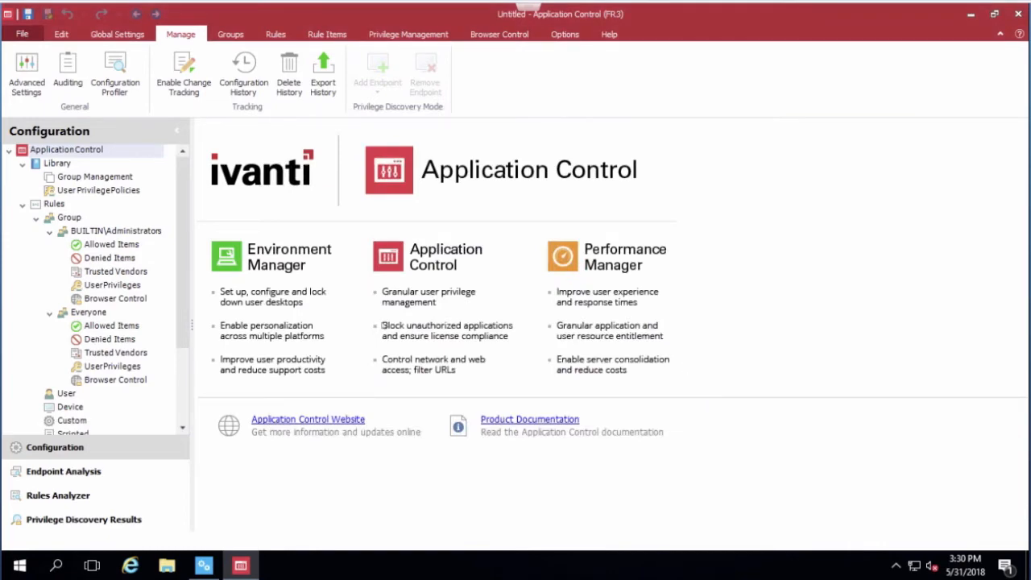
Step: In the Management Console, assign the test configuration to the Endpoints deployment group with Always Use Latest and submit the change
left_click(203, 566)
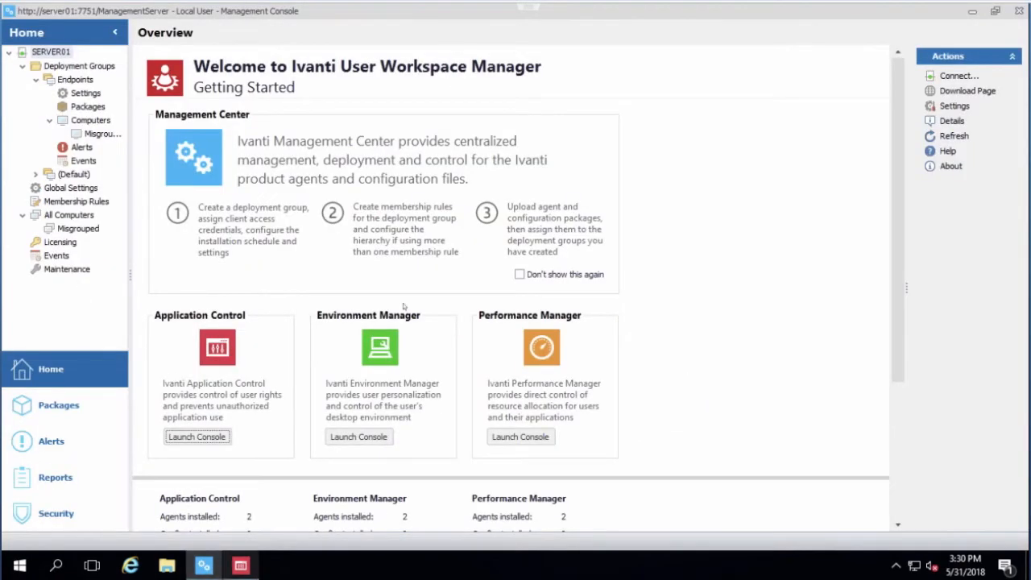
left_click(86, 108)
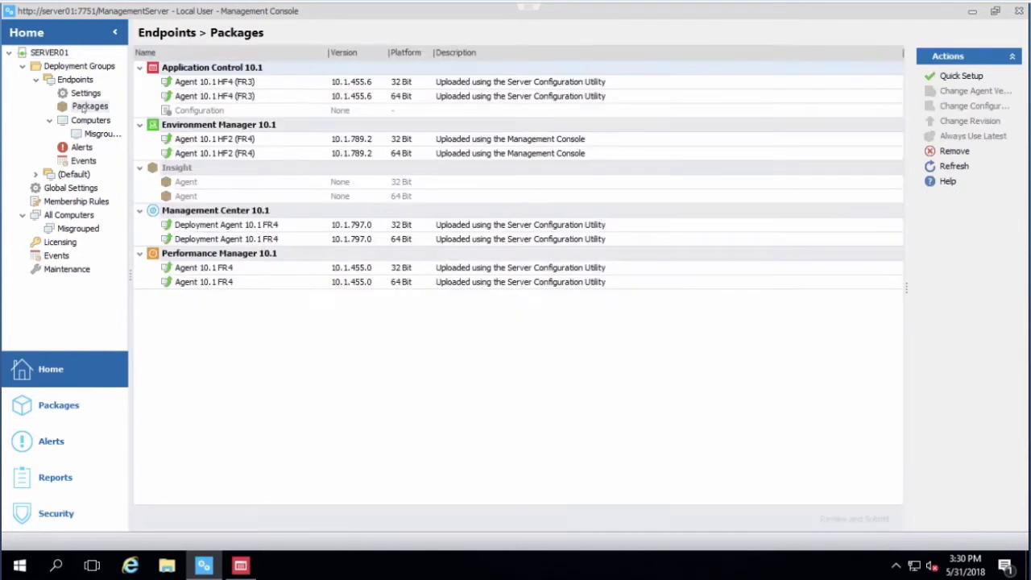
double_click(201, 111)
left_click(336, 233)
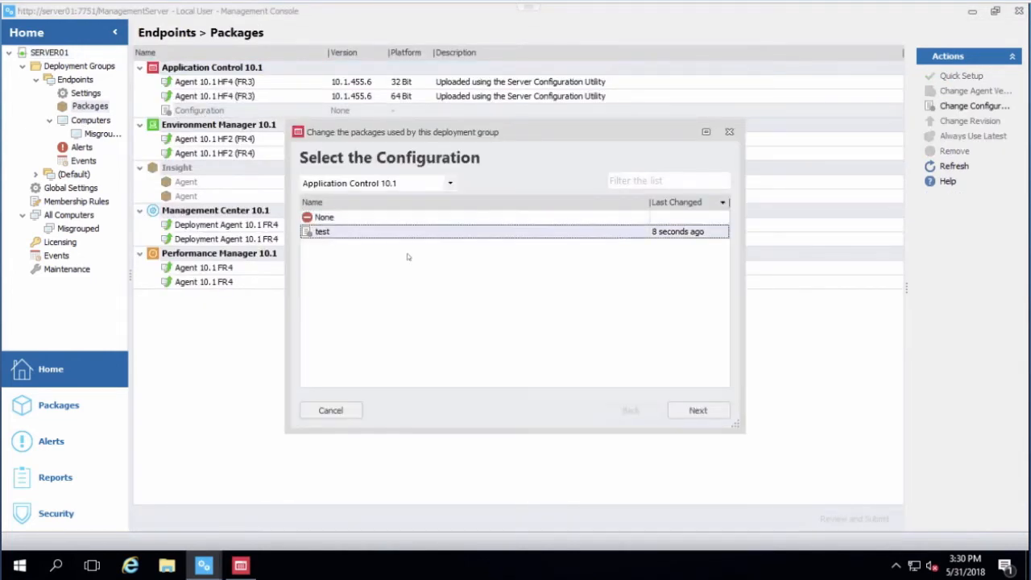
left_click(698, 410)
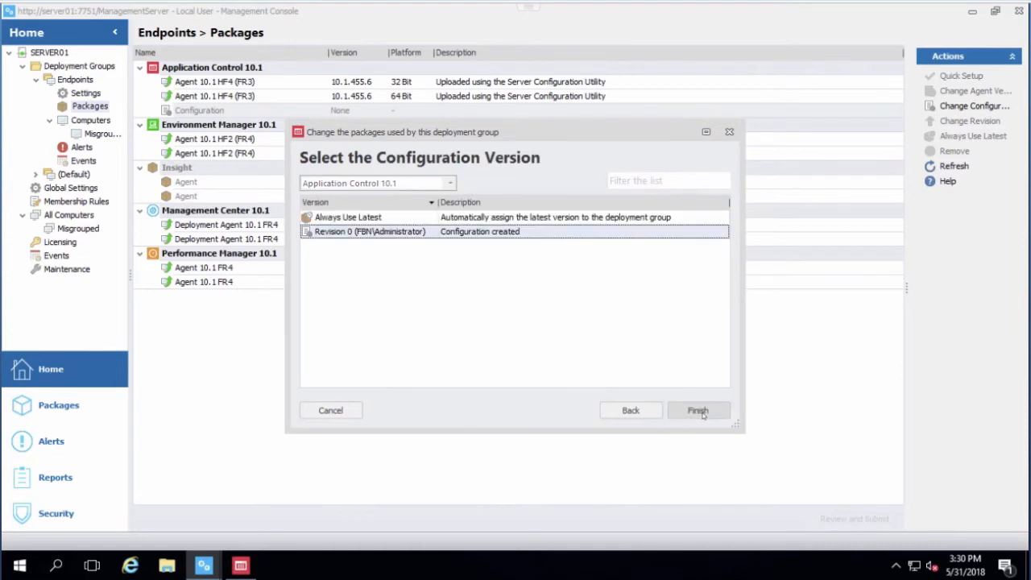
left_click(365, 220)
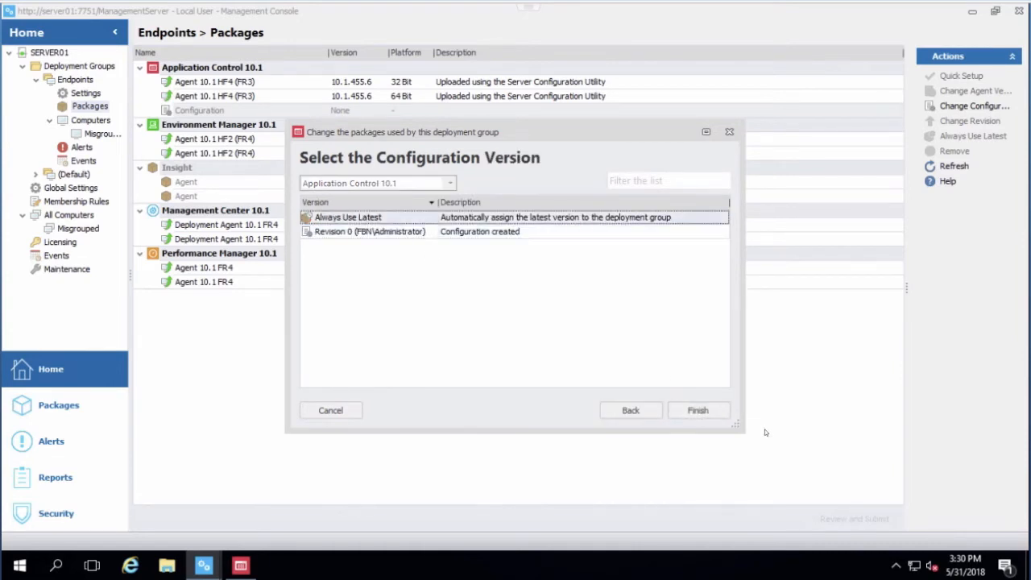
left_click(698, 410)
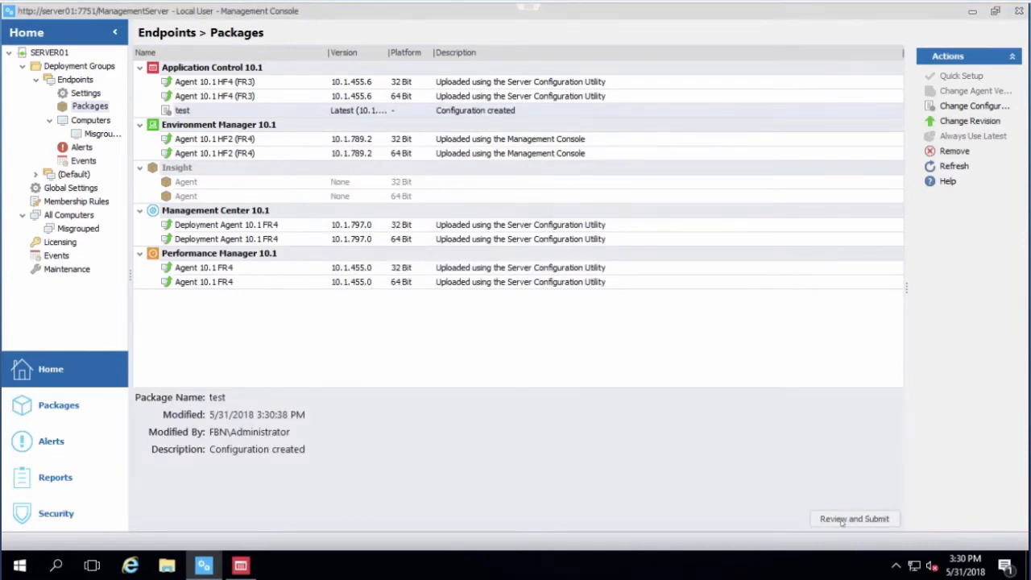
left_click(844, 522)
left_click(575, 402)
Step: Check the package installation status of PC01 in the Endpoints group and try to poll the computer immediately
left_click(89, 122)
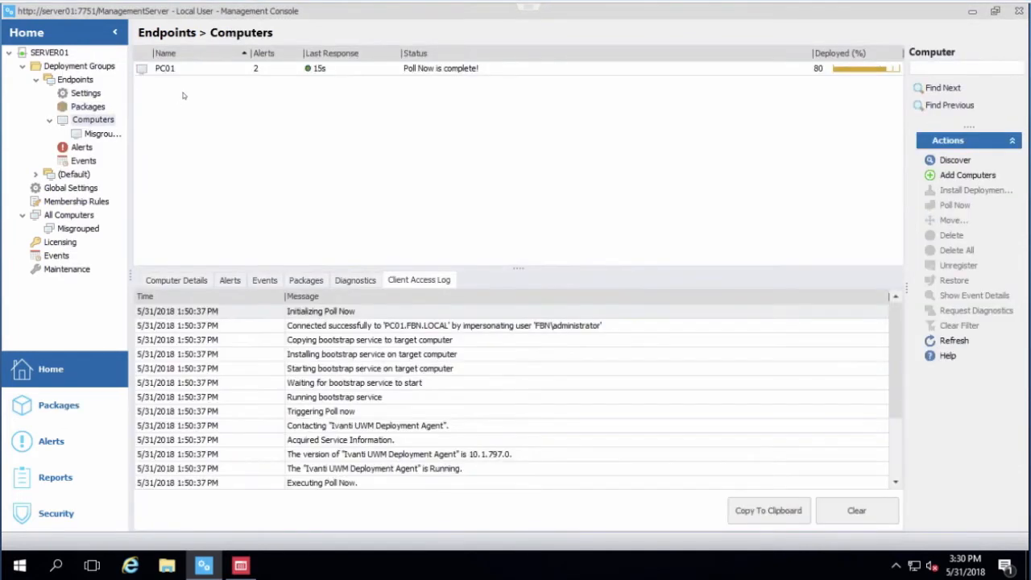
left_click(306, 280)
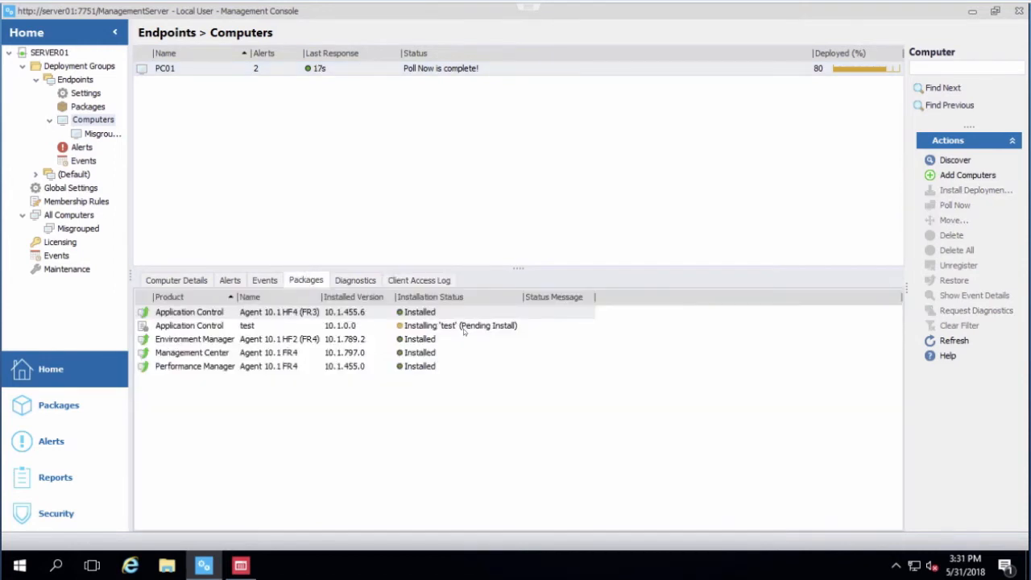
right_click(166, 69)
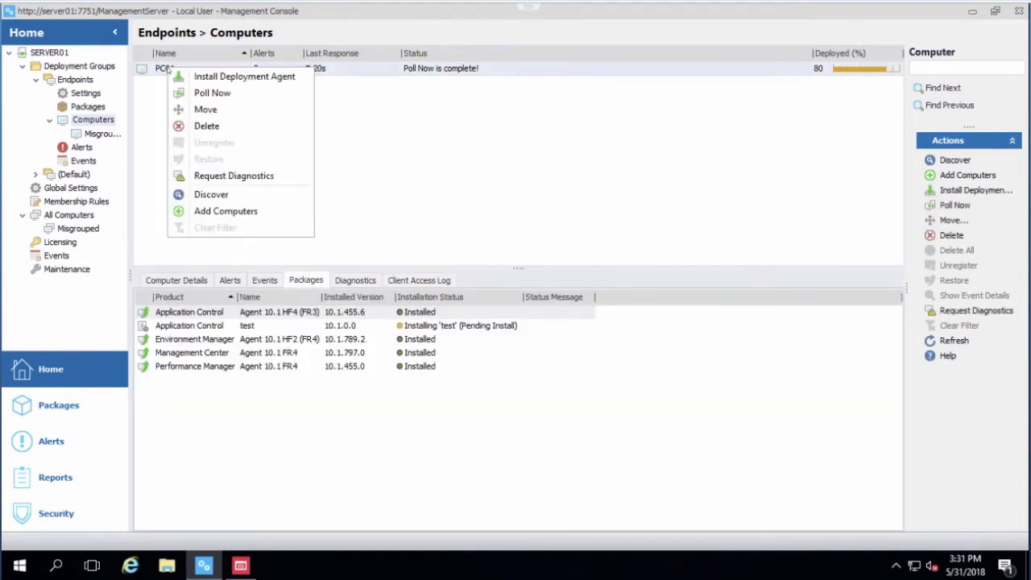
left_click(210, 92)
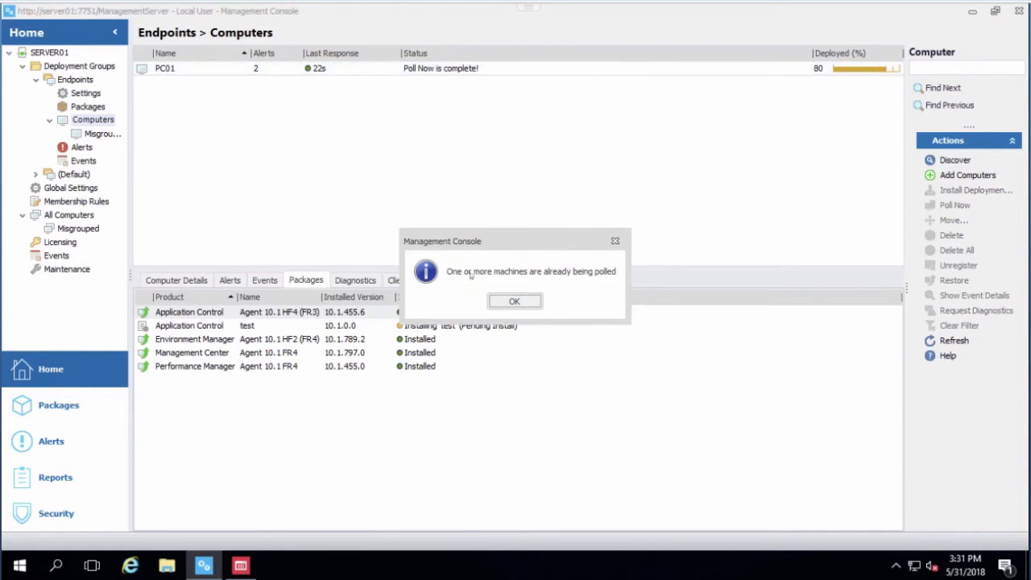
left_click(515, 302)
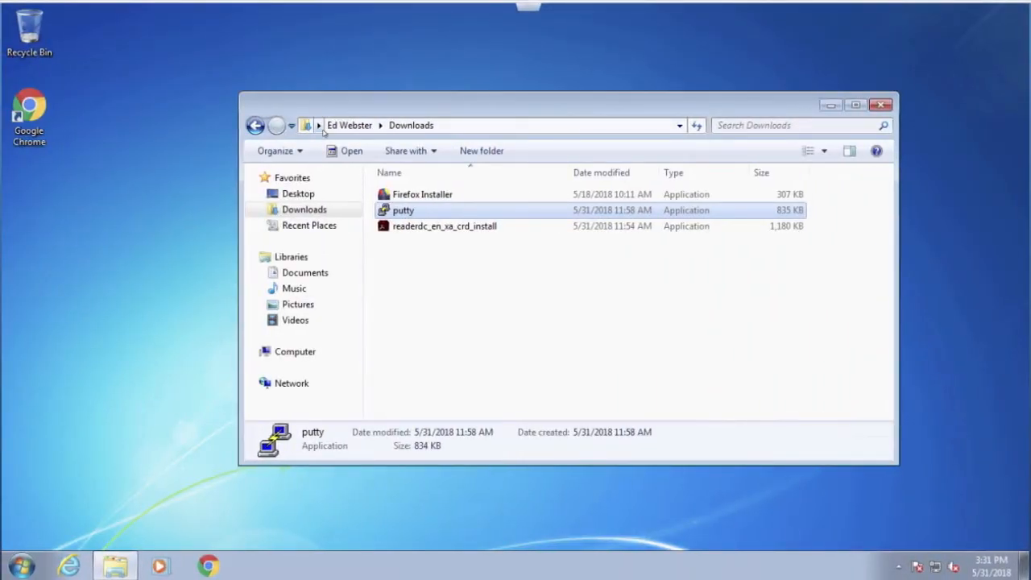
Step: Try to run Firefox Installer from the Downloads folder as the standard user and dismiss the Application Control message
double_click(422, 196)
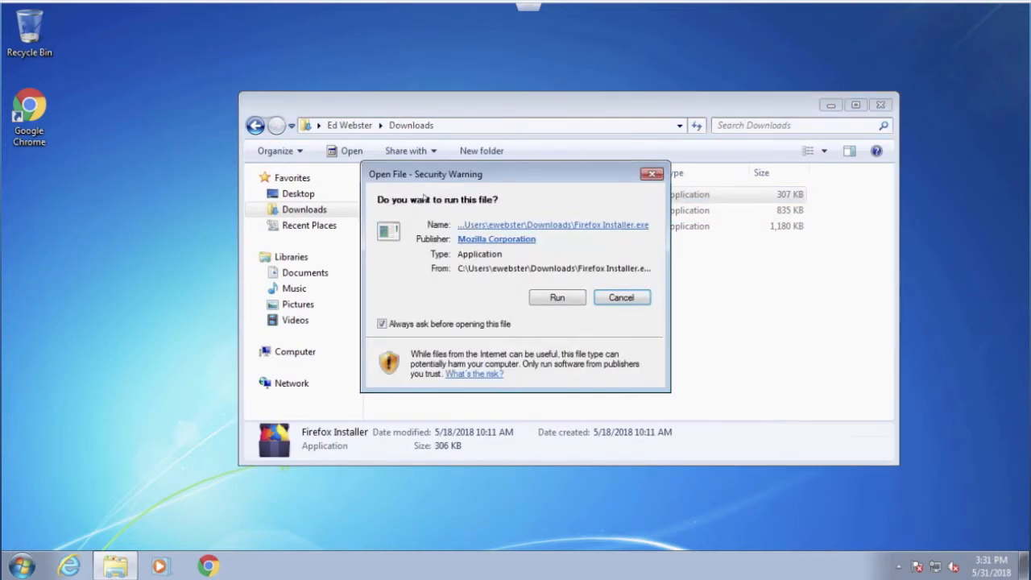
left_click(559, 297)
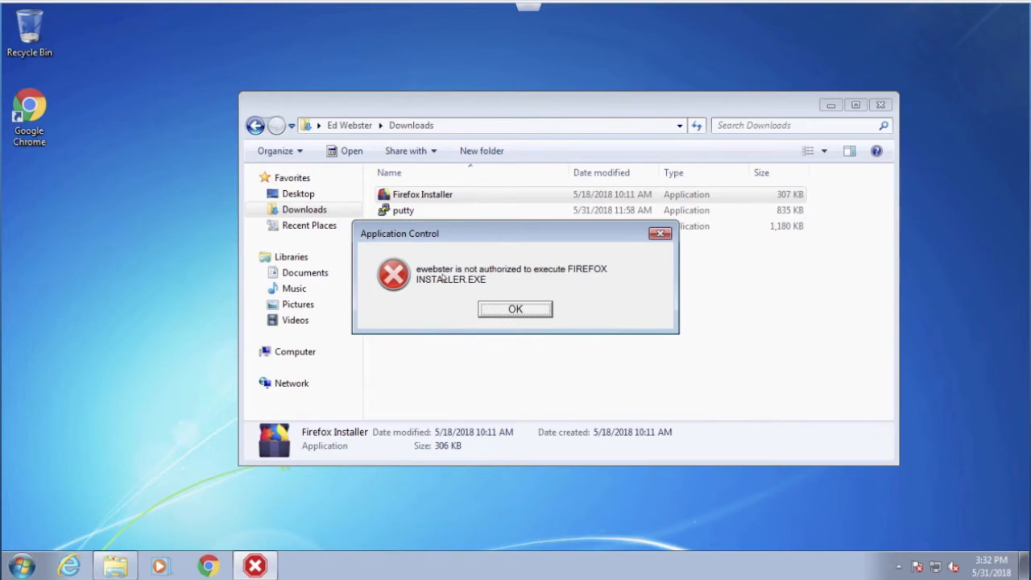
left_click(507, 312)
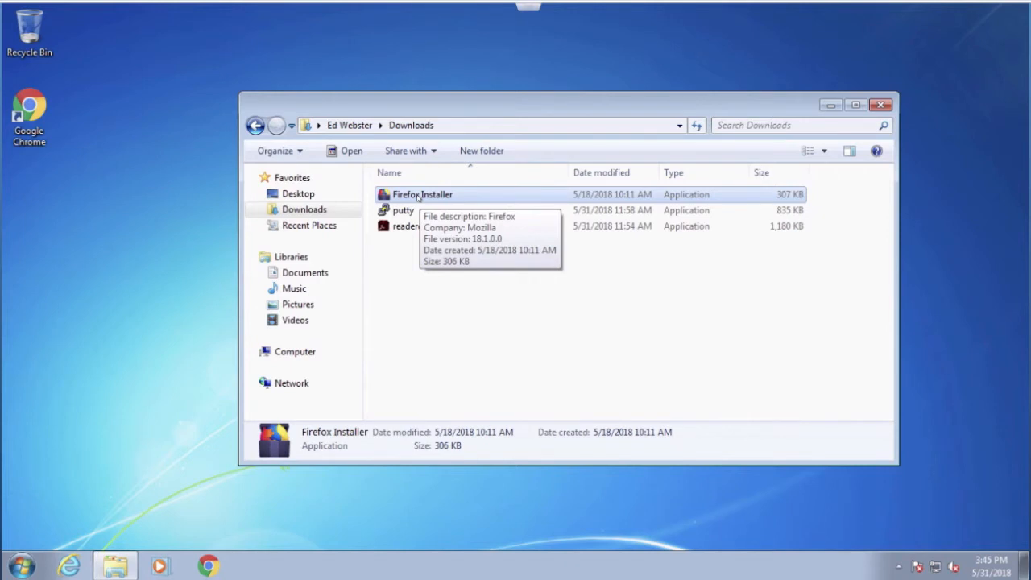
Step: Check the owner of Firefox Installer in its advanced security settings, then view the Trusted Owners list in Application Control
right_click(419, 198)
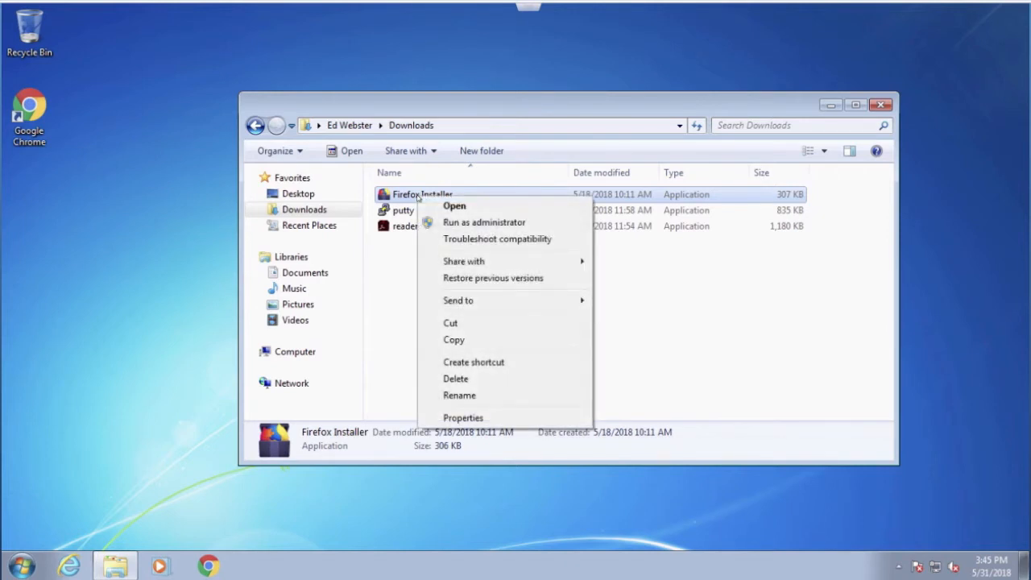
left_click(463, 418)
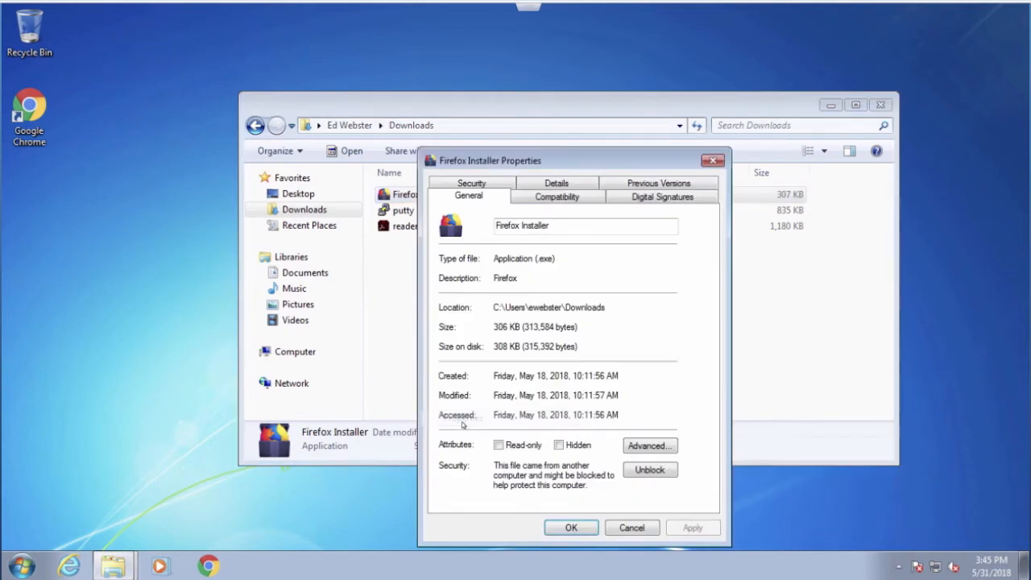
left_click(473, 184)
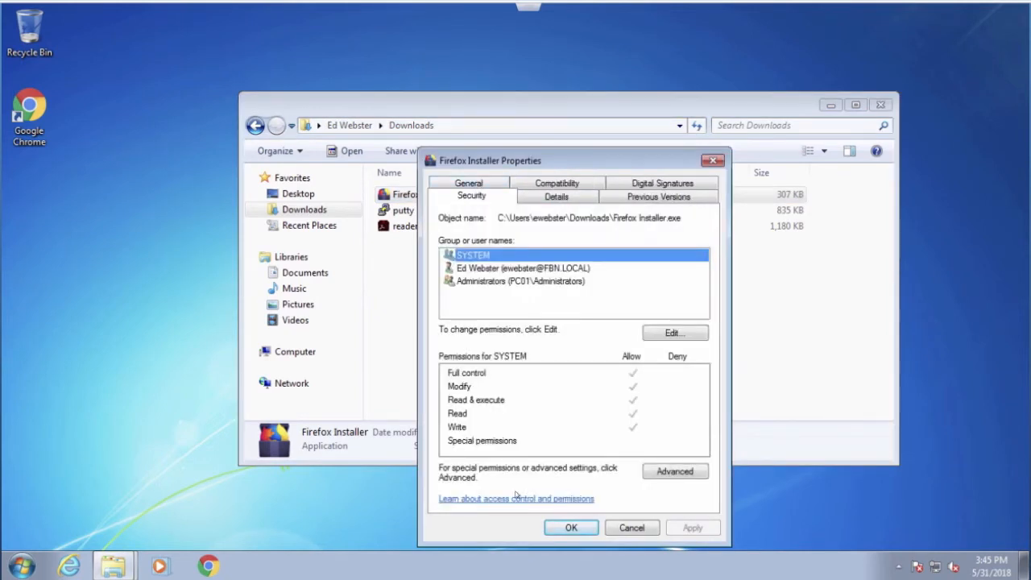
left_click(669, 475)
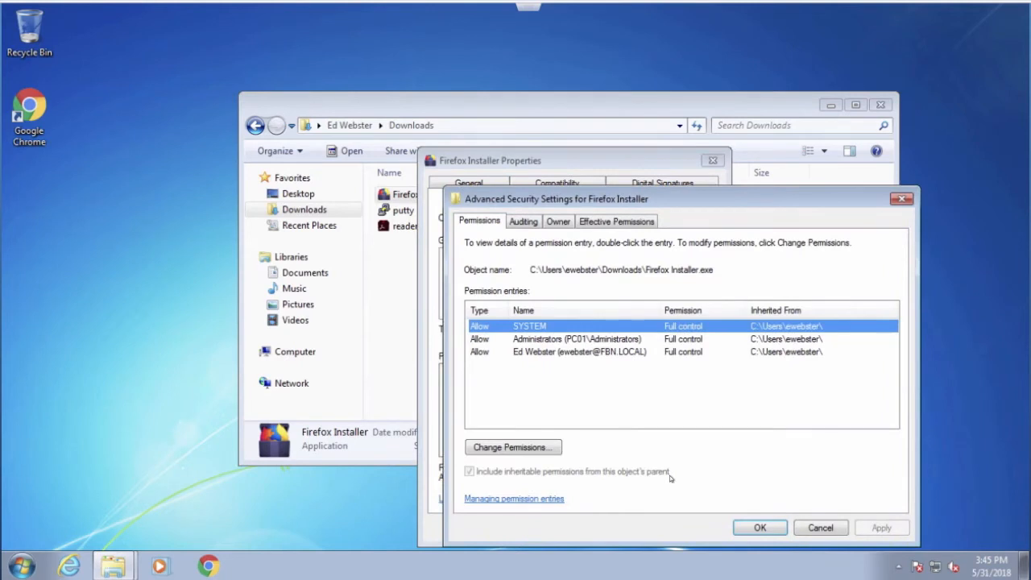
left_click(559, 221)
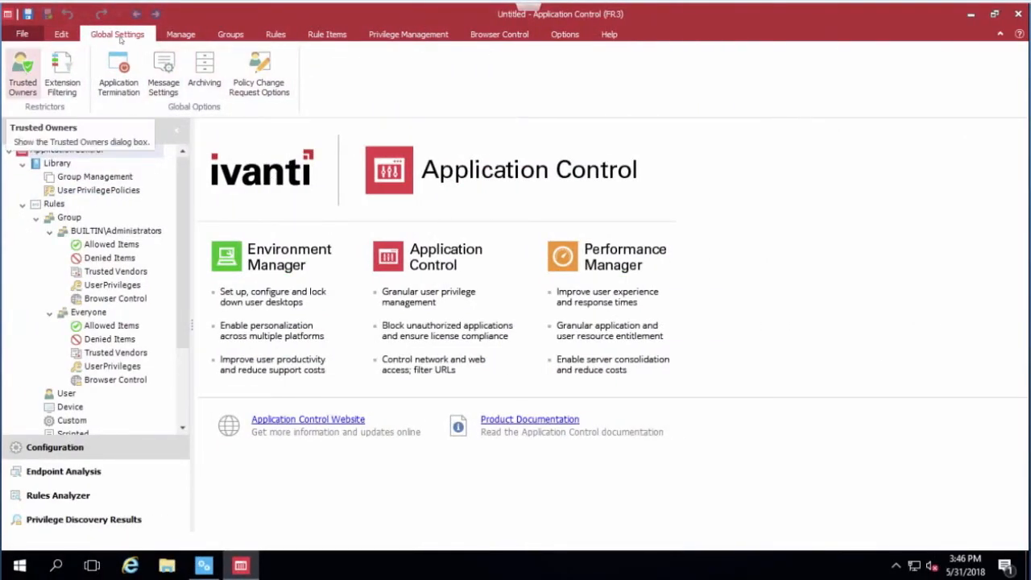
left_click(22, 73)
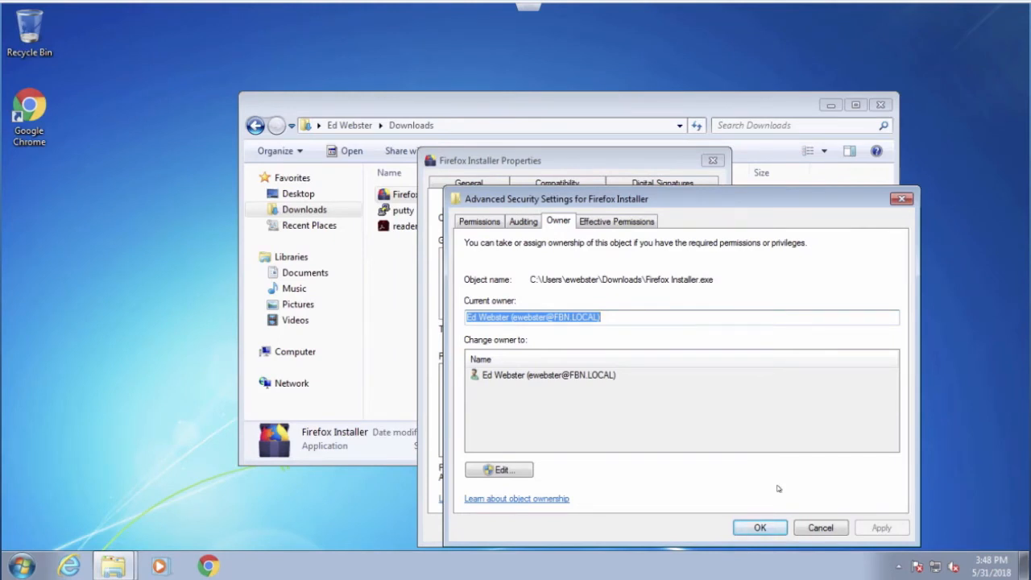
Step: On the endpoint, check the owner of the Google Chrome desktop shortcut in its advanced security settings and close its properties
right_click(31, 111)
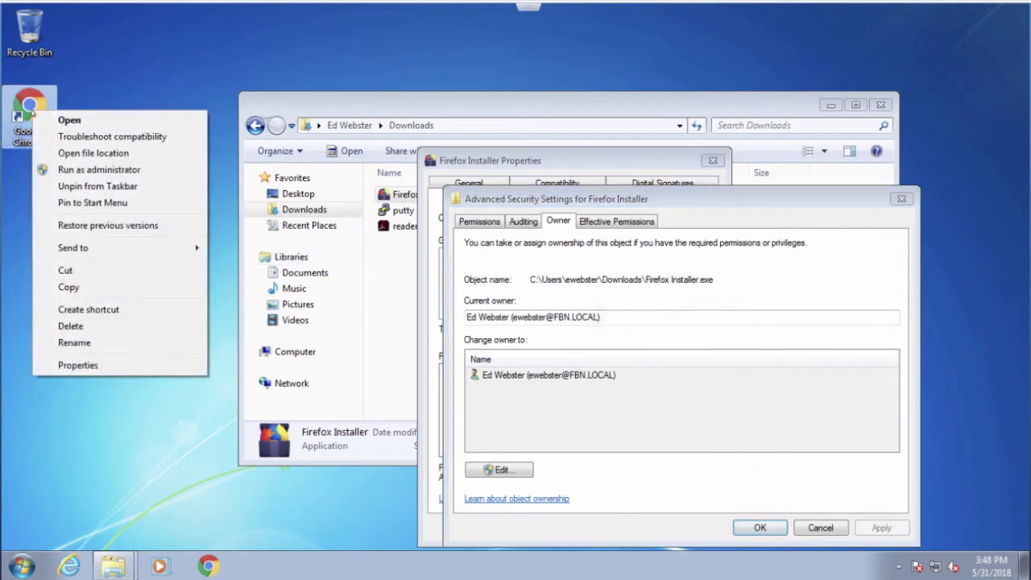
left_click(93, 367)
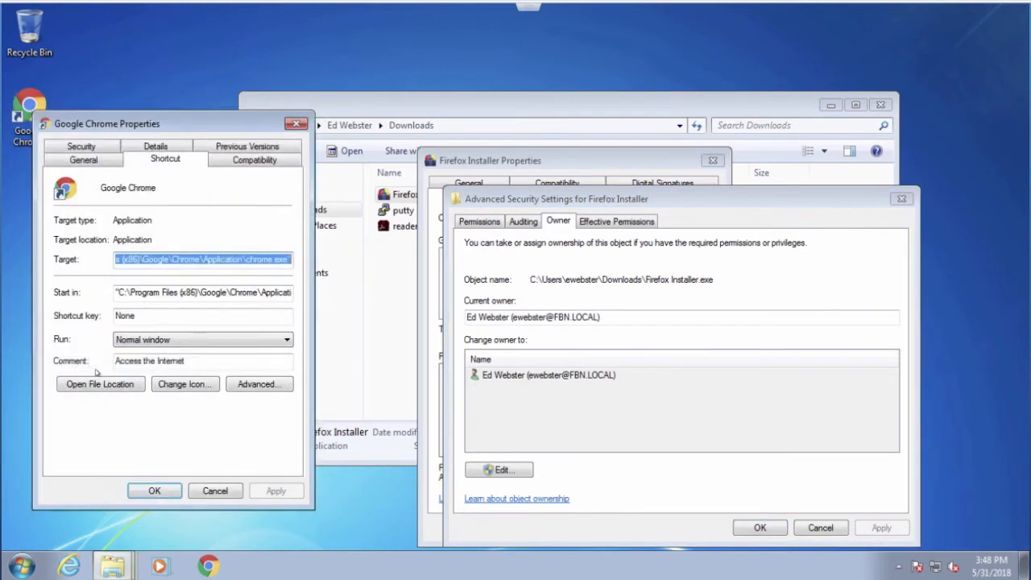
left_click(84, 148)
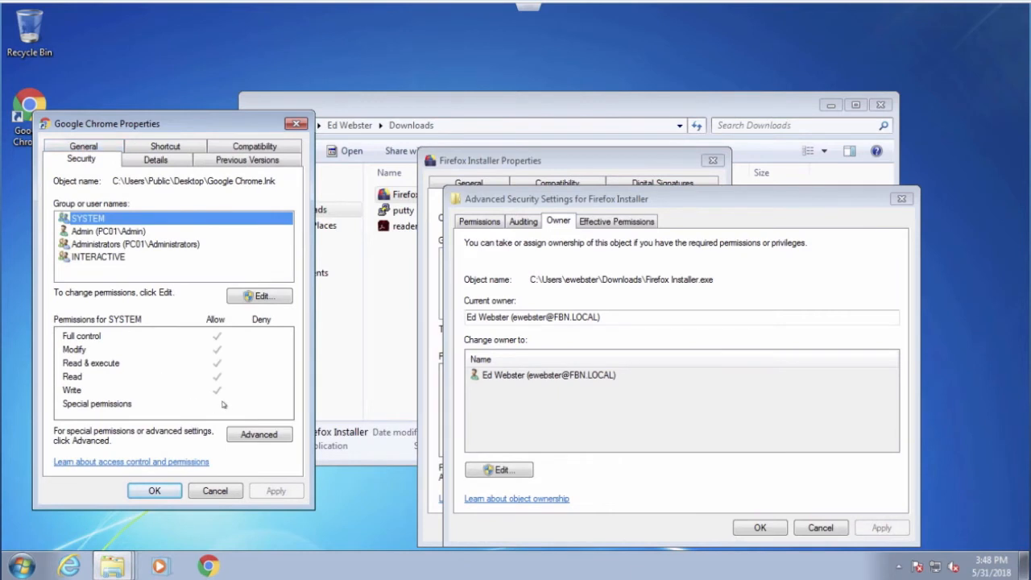
left_click(258, 435)
left_click(174, 216)
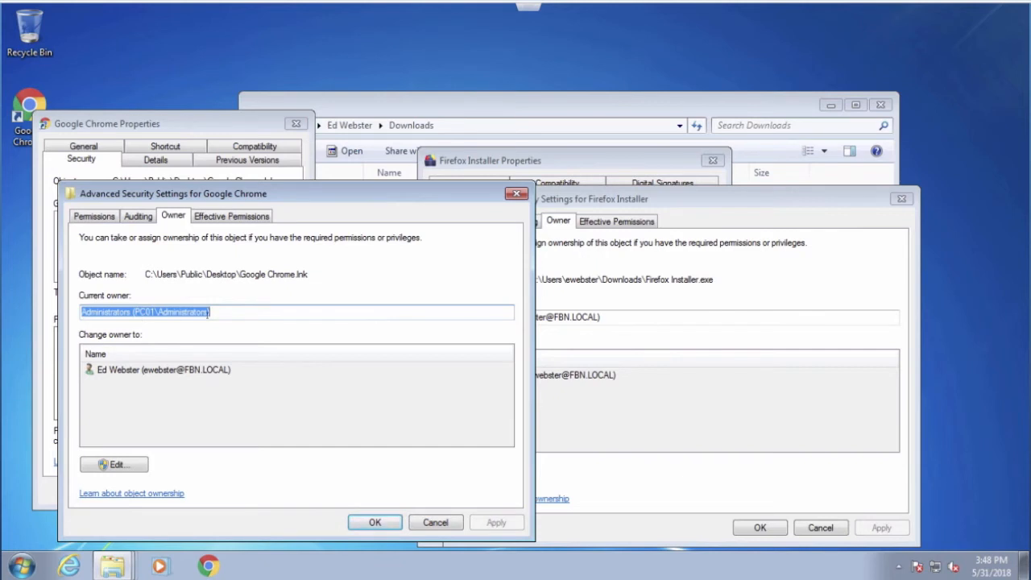
left_click(438, 524)
left_click(154, 490)
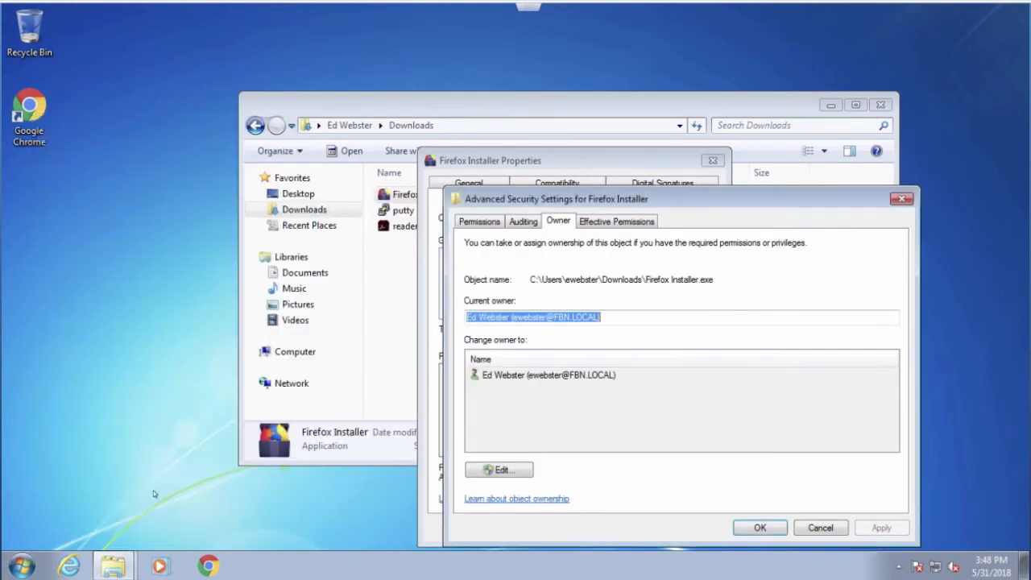
Step: Test-launch Google Chrome from the desktop, close it, and dismiss the Firefox Installer security and properties dialogs
double_click(36, 105)
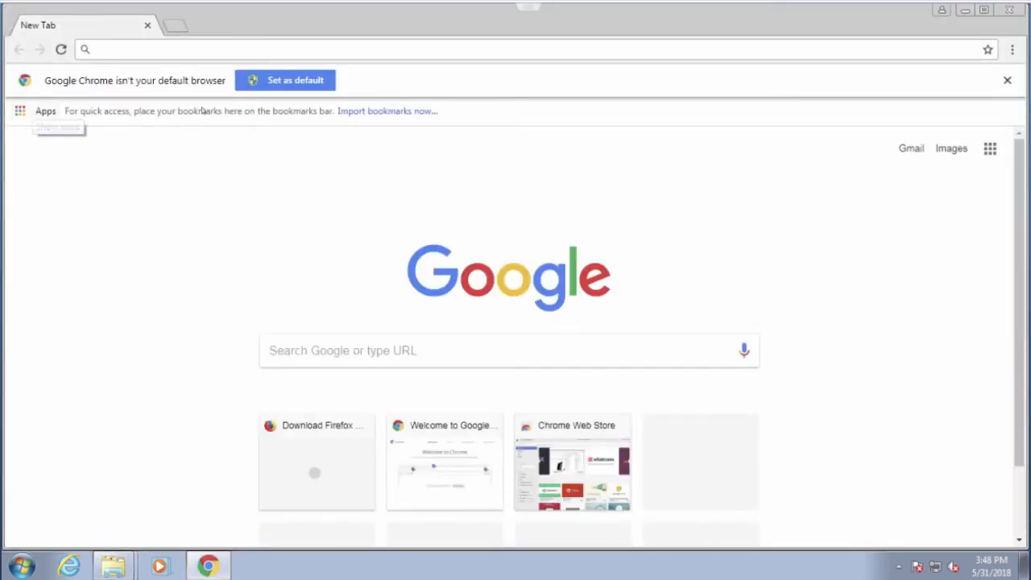
left_click(1012, 10)
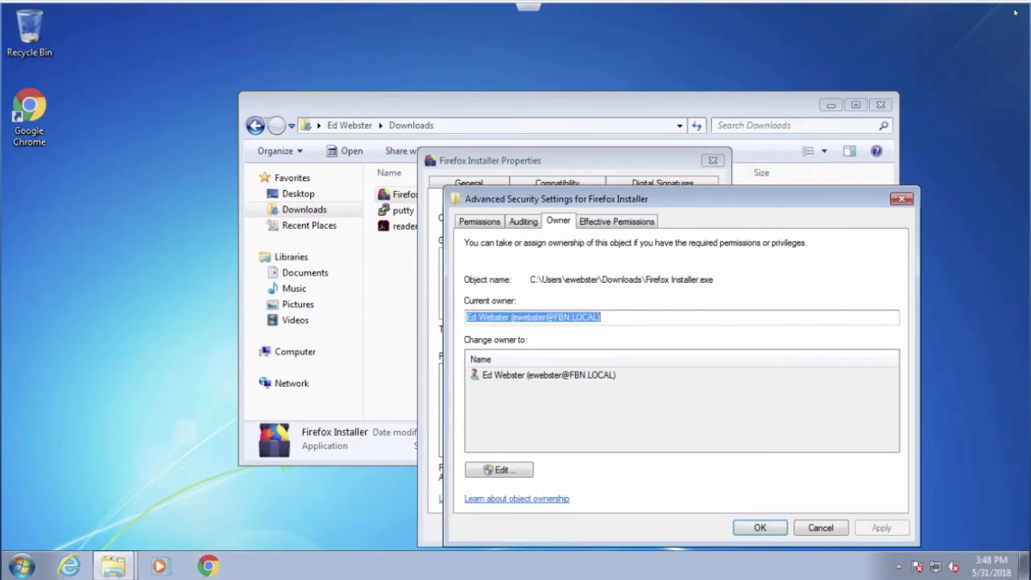
left_click(901, 198)
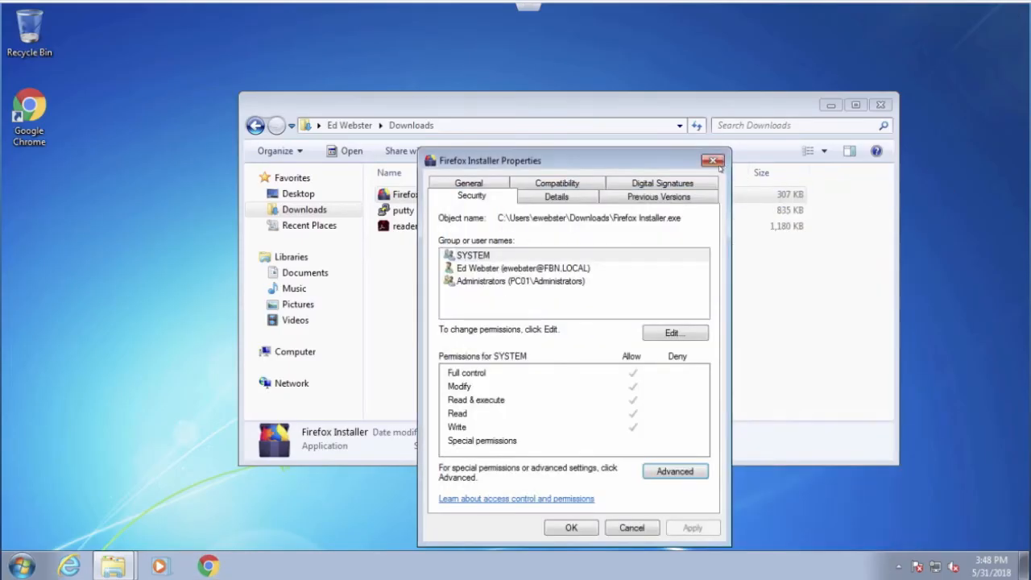
left_click(713, 161)
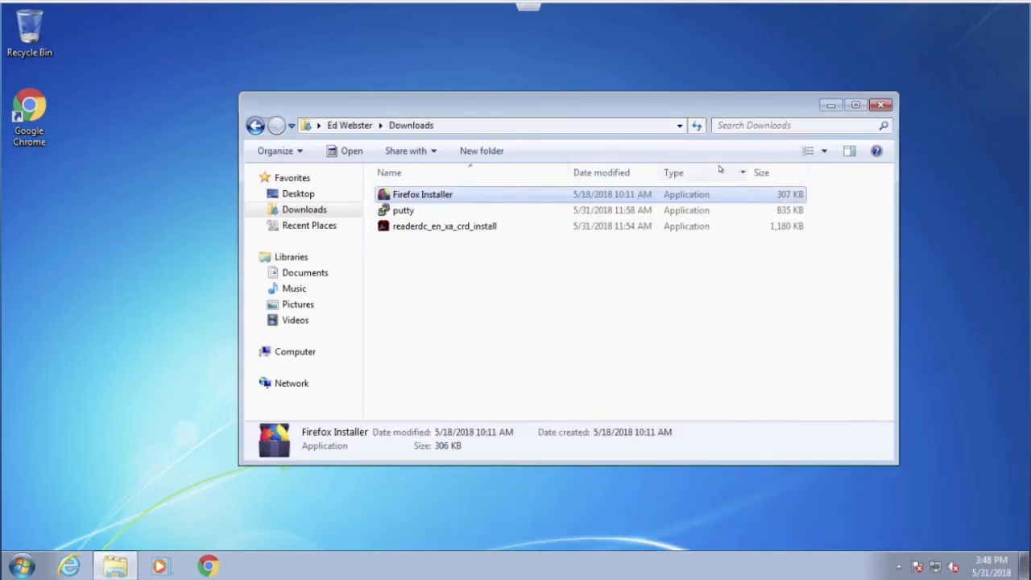
Step: Try to run putty from the Downloads folder and dismiss the Application Control message
double_click(403, 211)
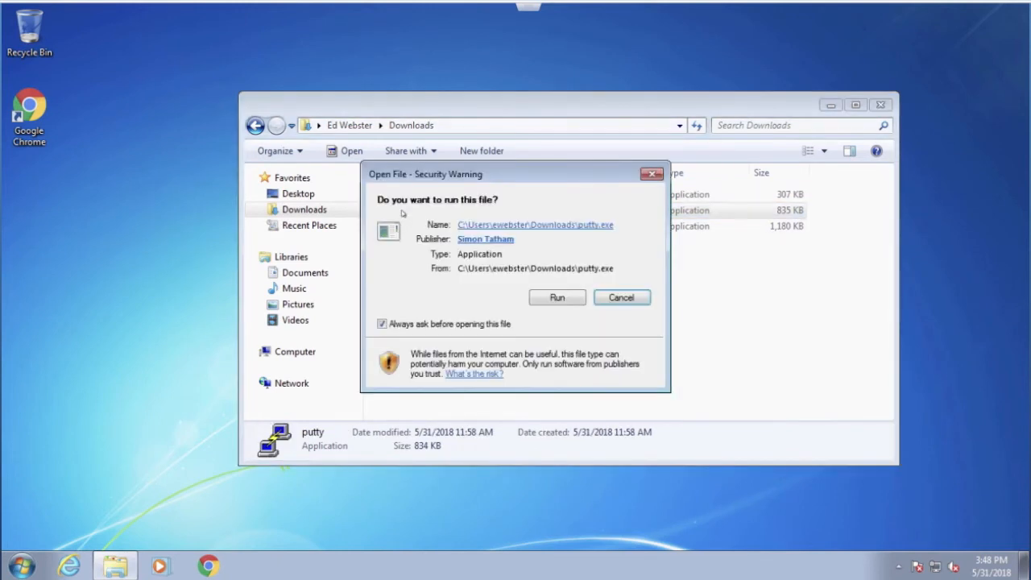
left_click(548, 302)
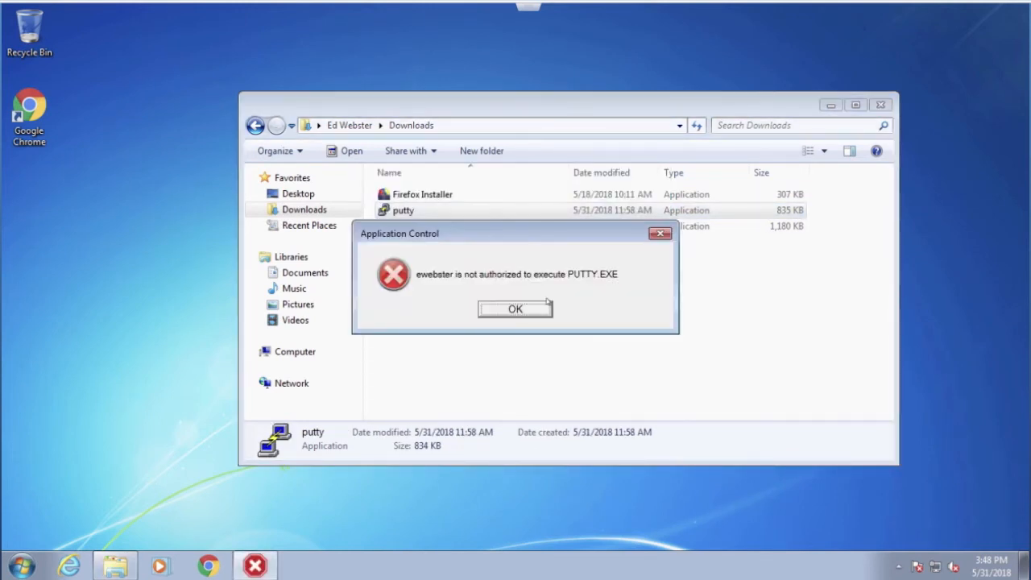
left_click(521, 310)
Step: Check the current owner of putty.exe in its advanced security settings
right_click(398, 210)
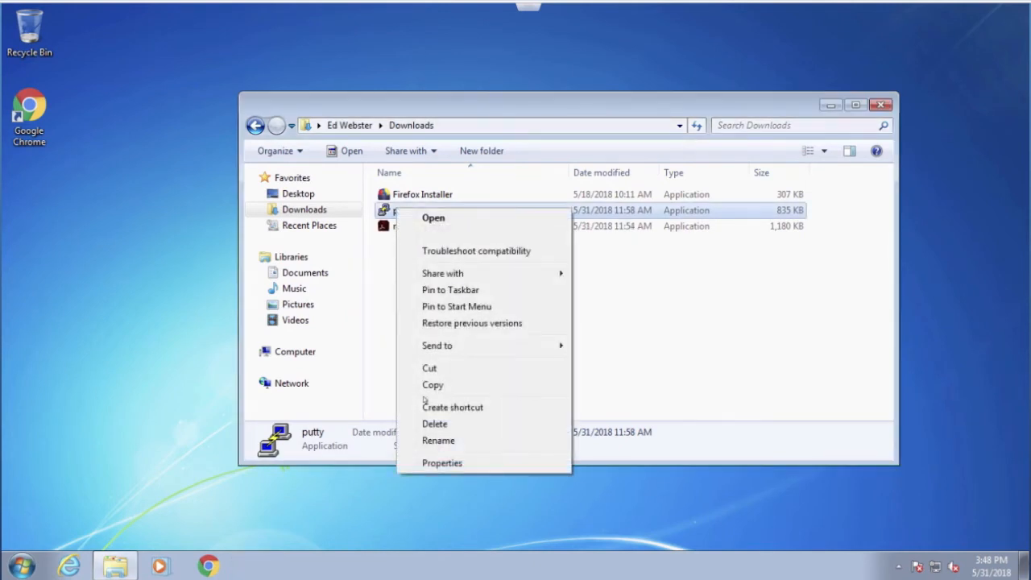
left_click(448, 463)
left_click(456, 184)
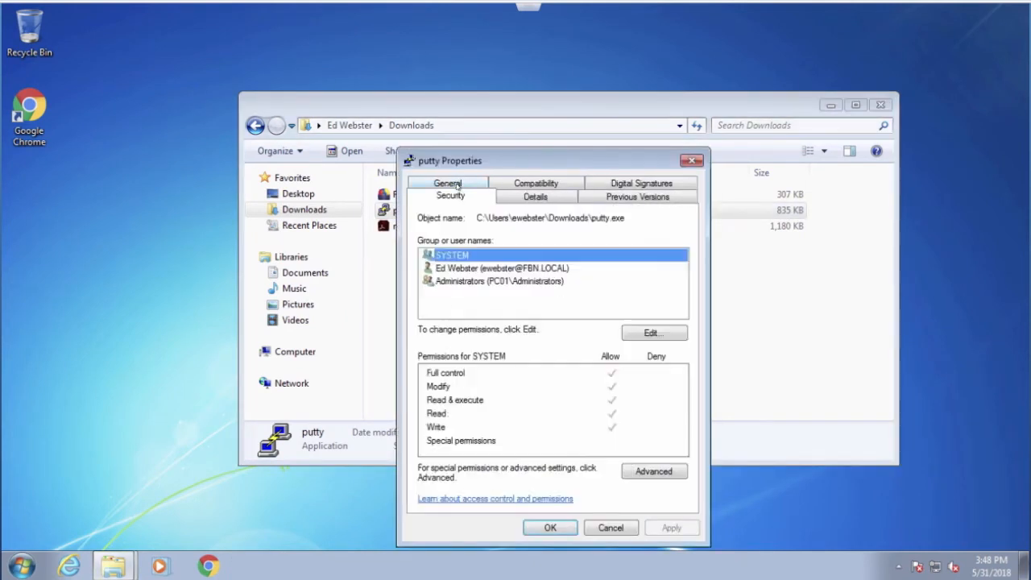
left_click(657, 473)
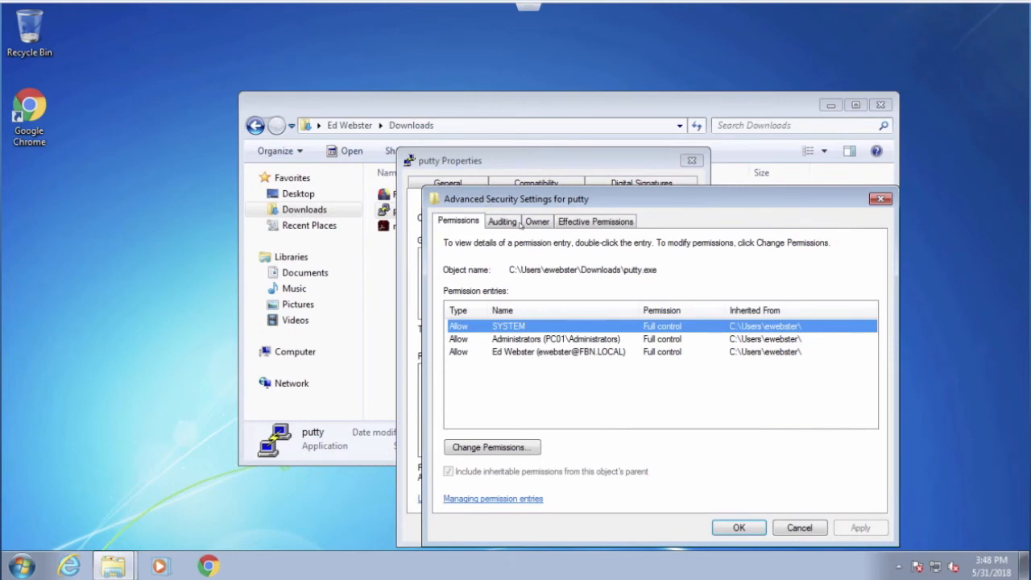
left_click(540, 223)
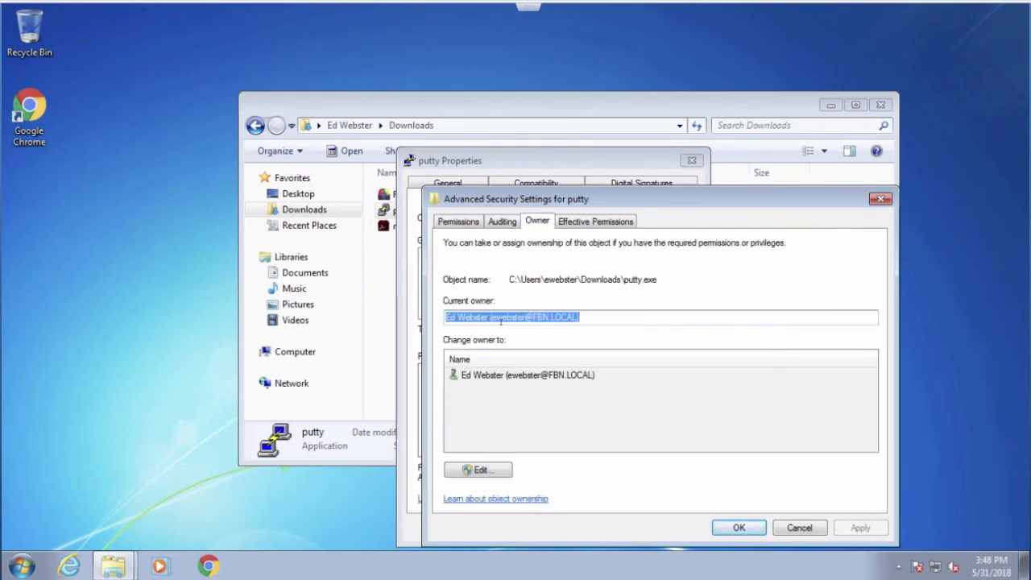
Step: Start editing the owner of putty.exe and authorize the elevation with the domain administrator's user name and password
left_click(464, 471)
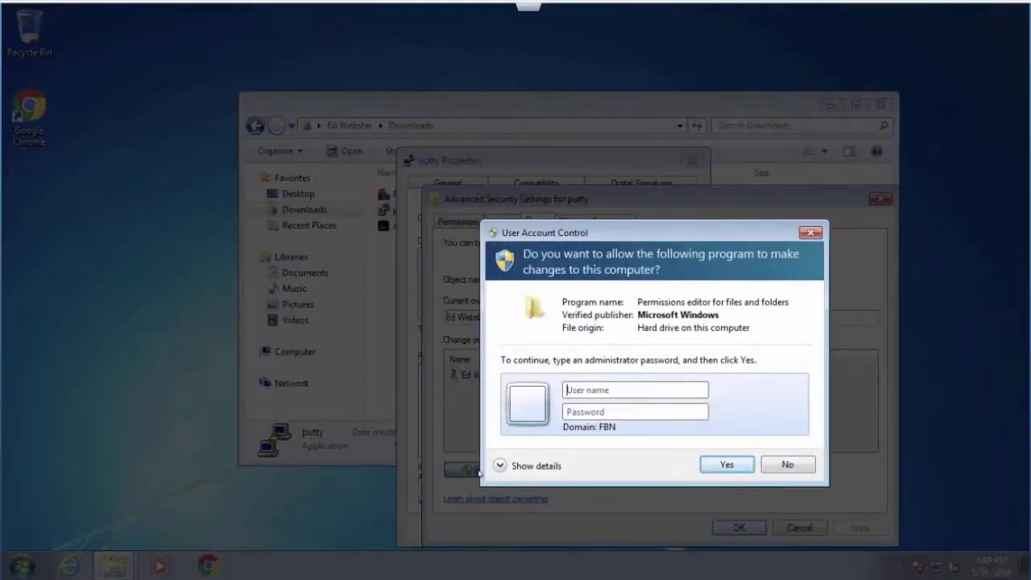
left_click(614, 389)
type("fbn\\administrator")
key("Tab")
type("********")
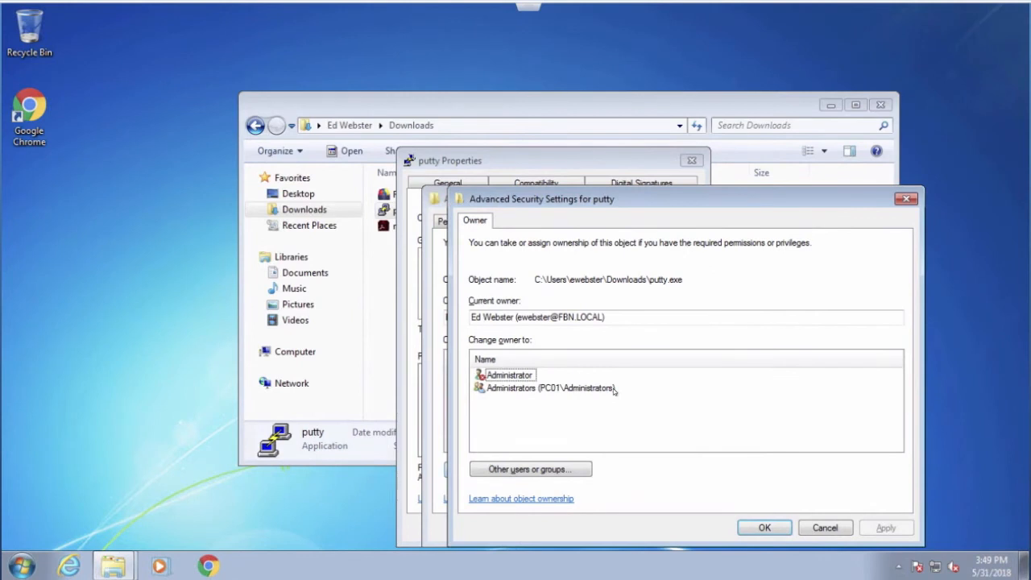
Step: Change the owner of putty.exe to the PC01 Administrators group and close its security and properties dialogs
left_click(527, 389)
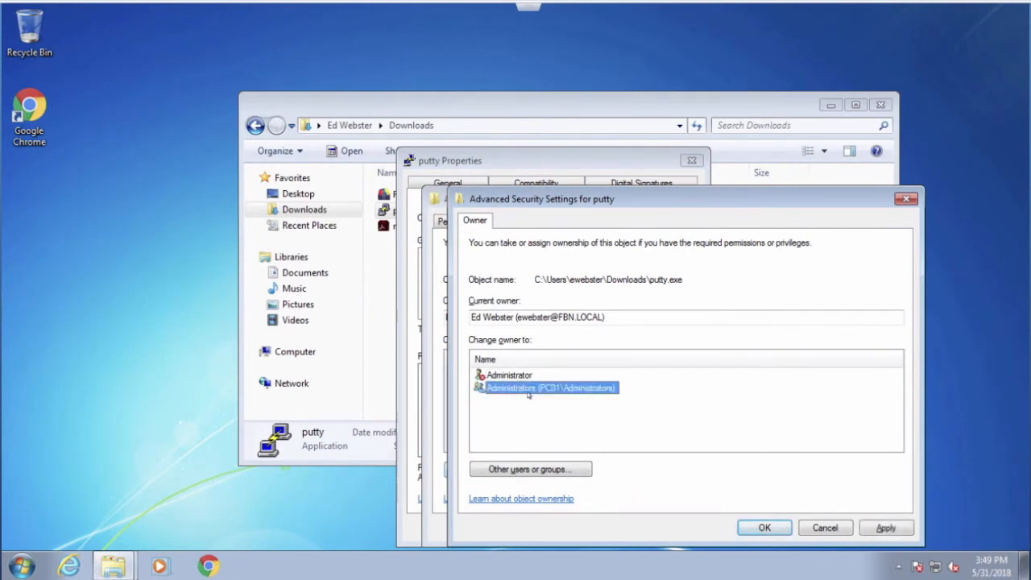
left_click(763, 530)
left_click(665, 346)
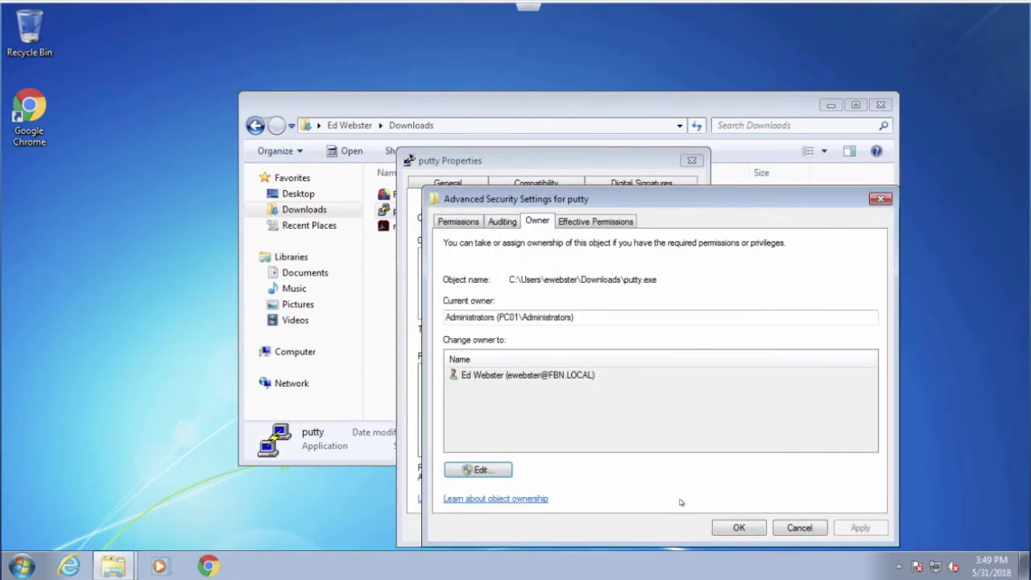
left_click(741, 528)
left_click(547, 528)
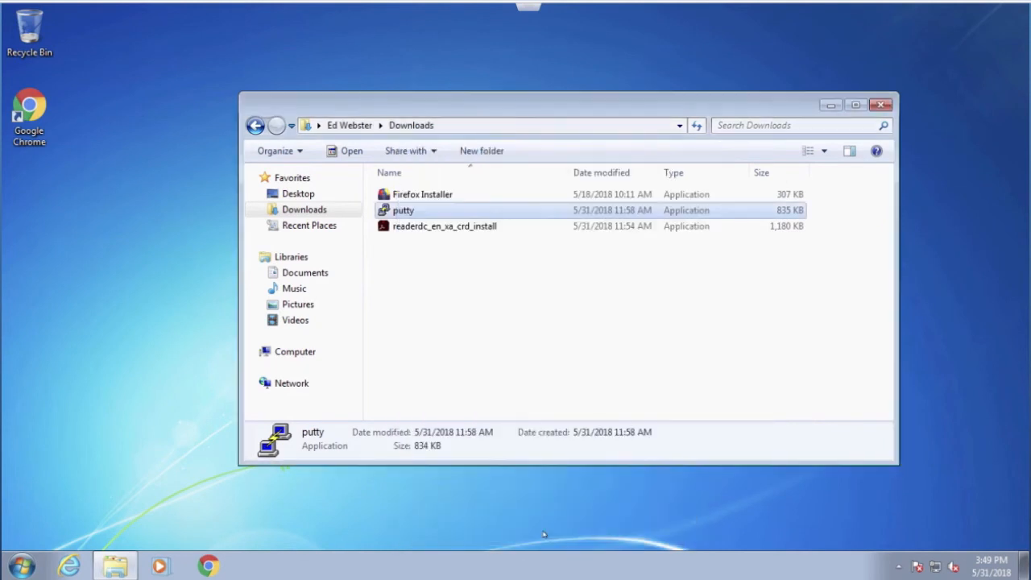
Step: Run putty from the Downloads folder again under its new ownership and close the PuTTY Configuration window
double_click(409, 213)
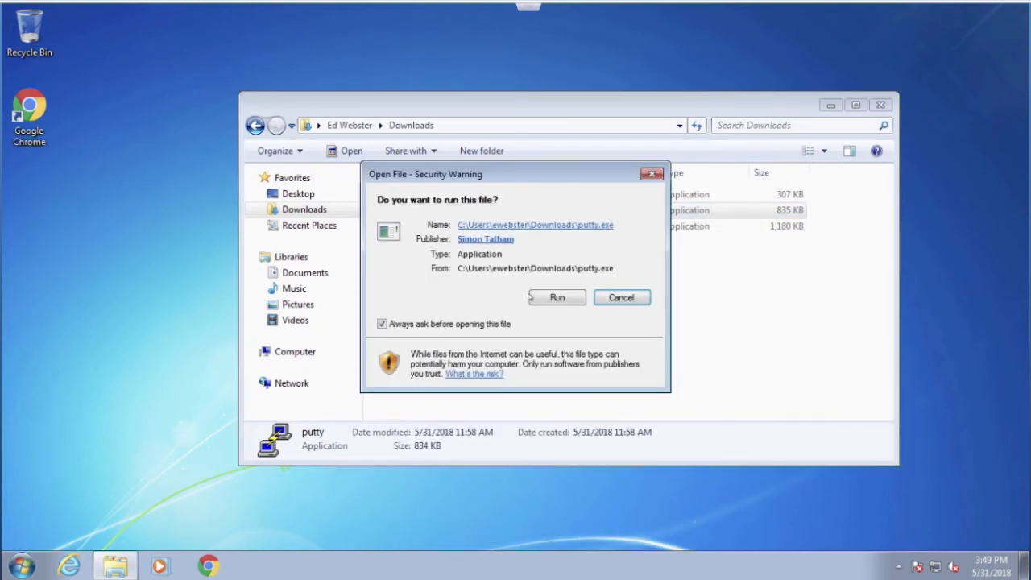
left_click(524, 296)
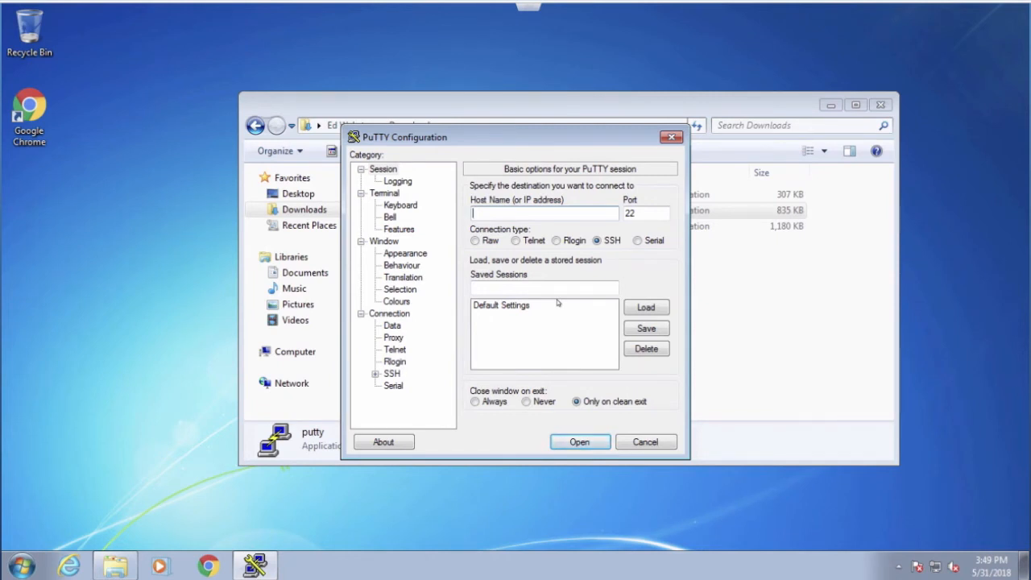
left_click(646, 442)
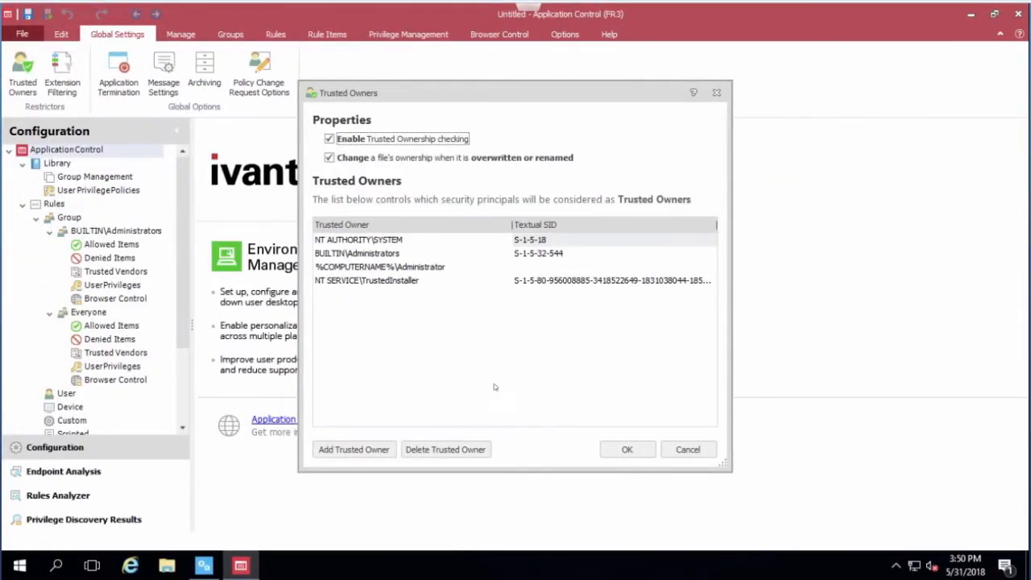
Step: Cancel the Trusted Owners dialog and open the test package from the management server as the current user in Open and Lock mode
left_click(692, 451)
left_click(22, 34)
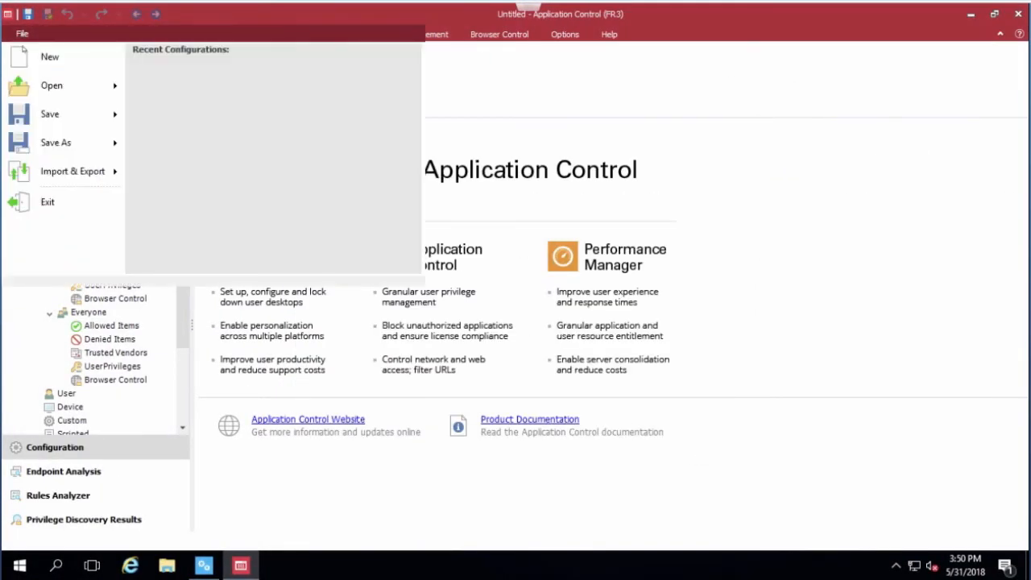
mouse_move(51, 85)
left_click(214, 121)
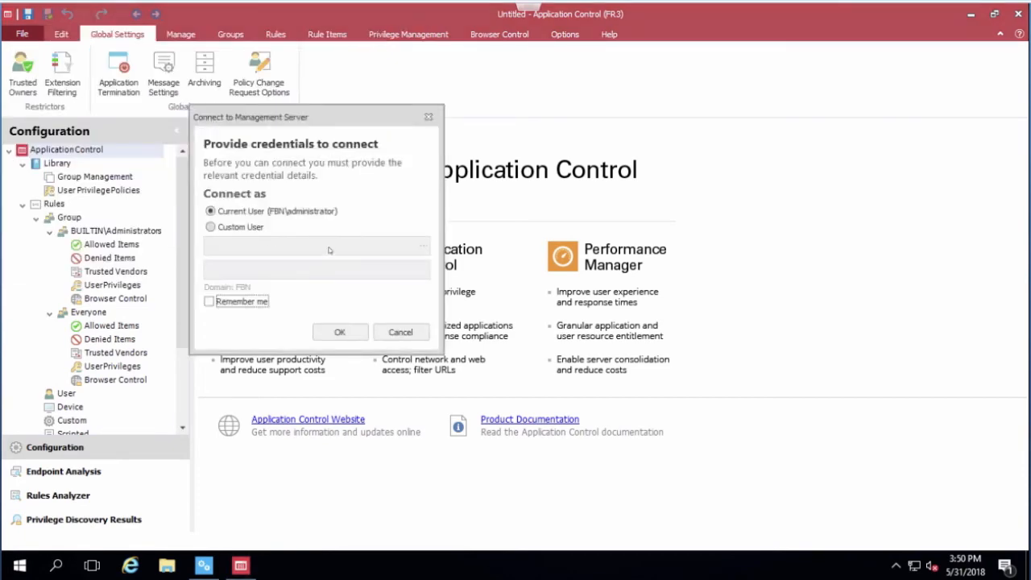
left_click(339, 330)
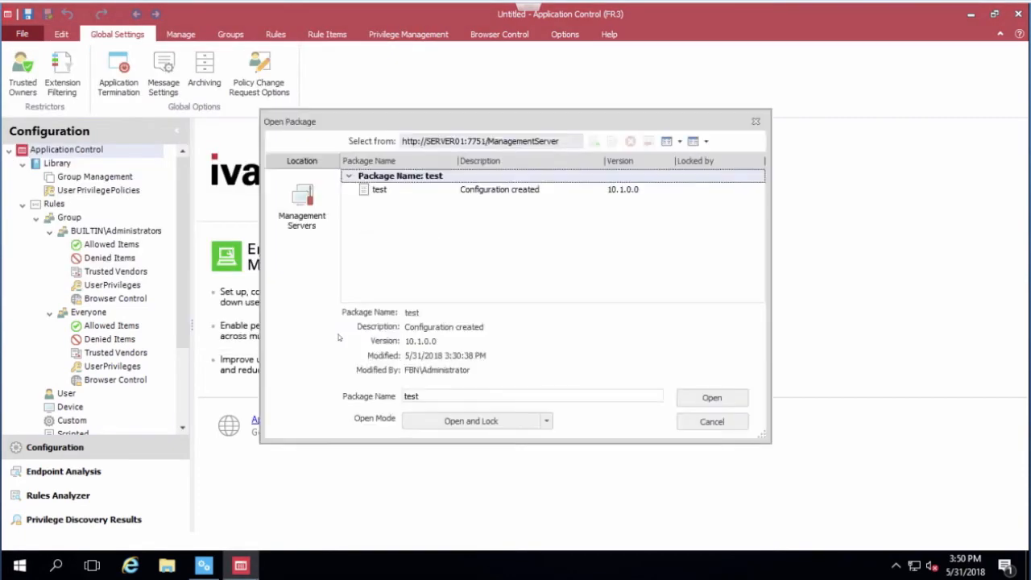
left_click(381, 194)
left_click(720, 400)
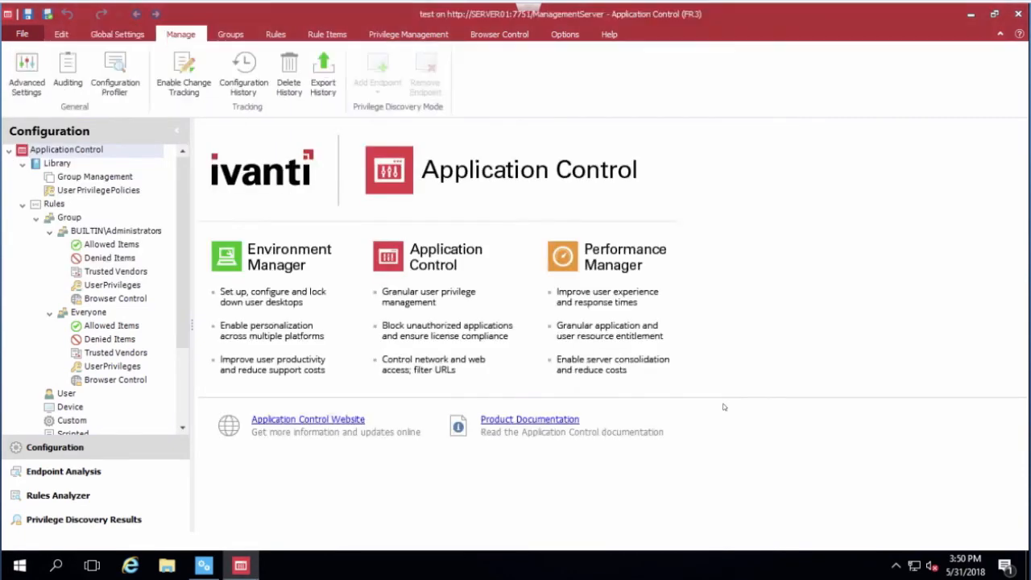
Step: Add the file putty.exe to the Denied Items of the Everyone group rule
left_click(98, 343)
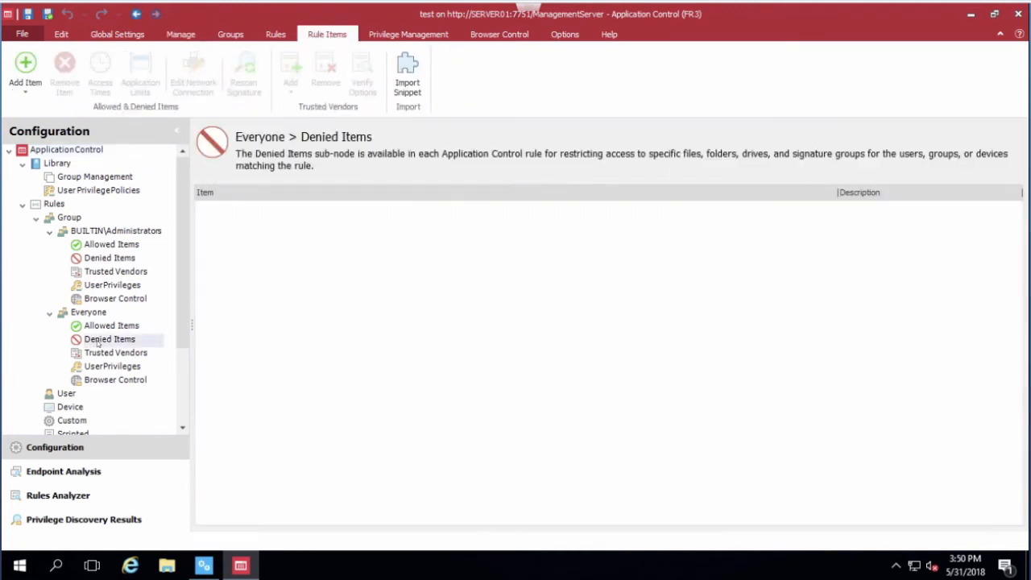
right_click(224, 256)
left_click(256, 314)
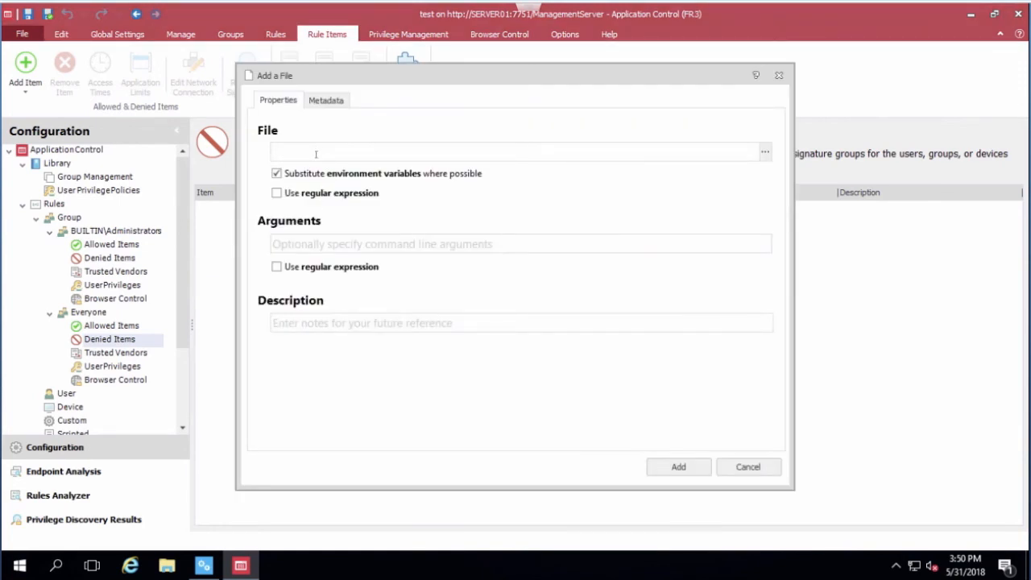
type("putty.exe")
left_click(685, 467)
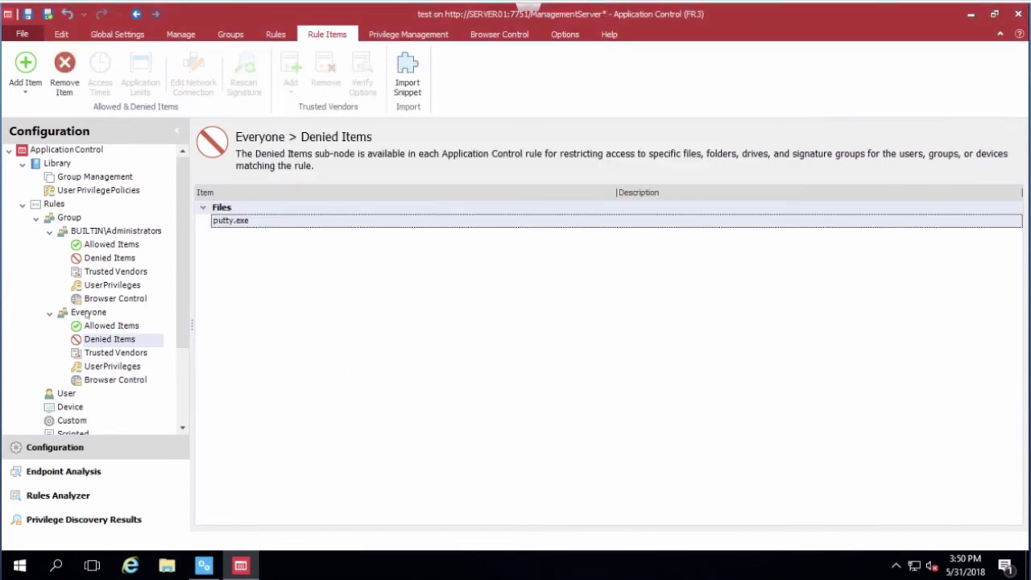
Step: Save and unlock the test configuration on the management server, leaving the task reason as Other
left_click_drag(181, 280, 184, 322)
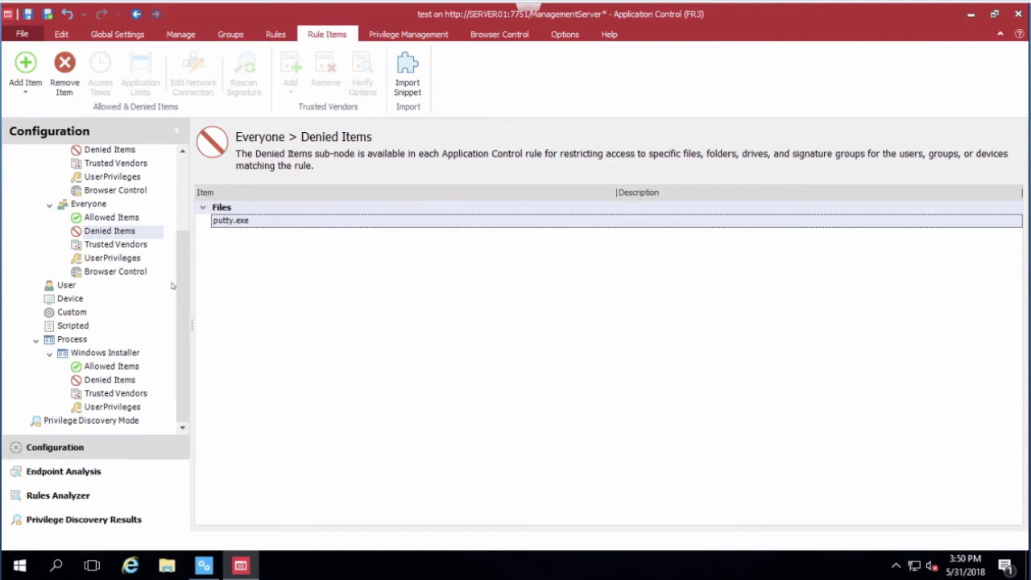
left_click_drag(181, 286, 185, 207)
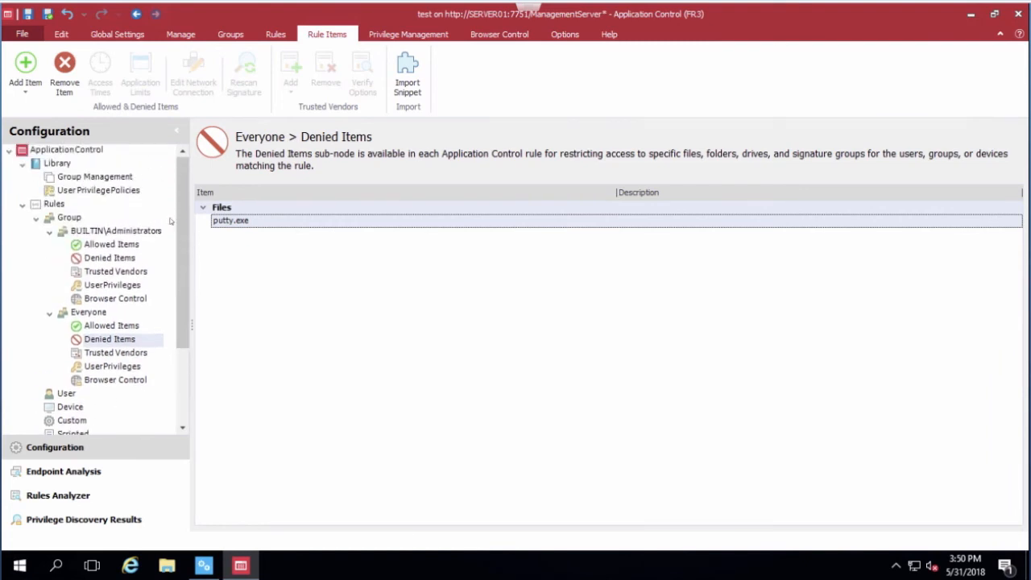
left_click(48, 15)
left_click(475, 295)
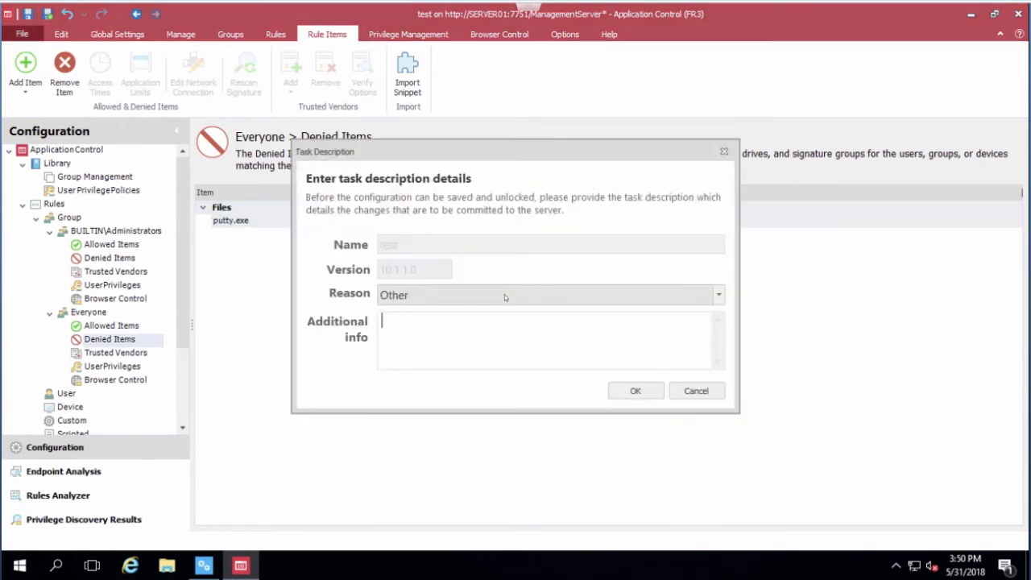
left_click(630, 391)
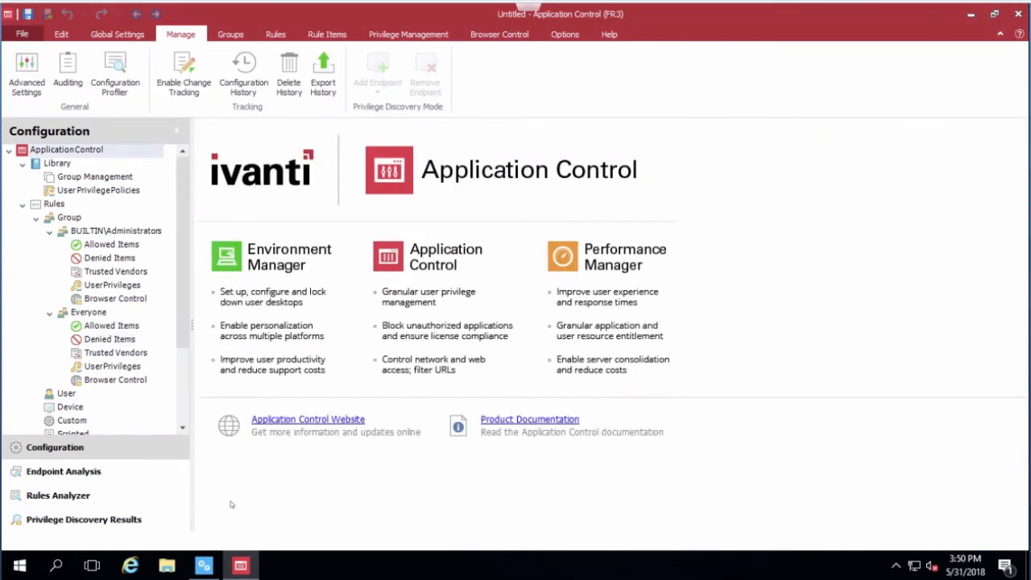
Step: Switch to the Management Console and trigger an immediate poll of computer PC01
left_click(205, 567)
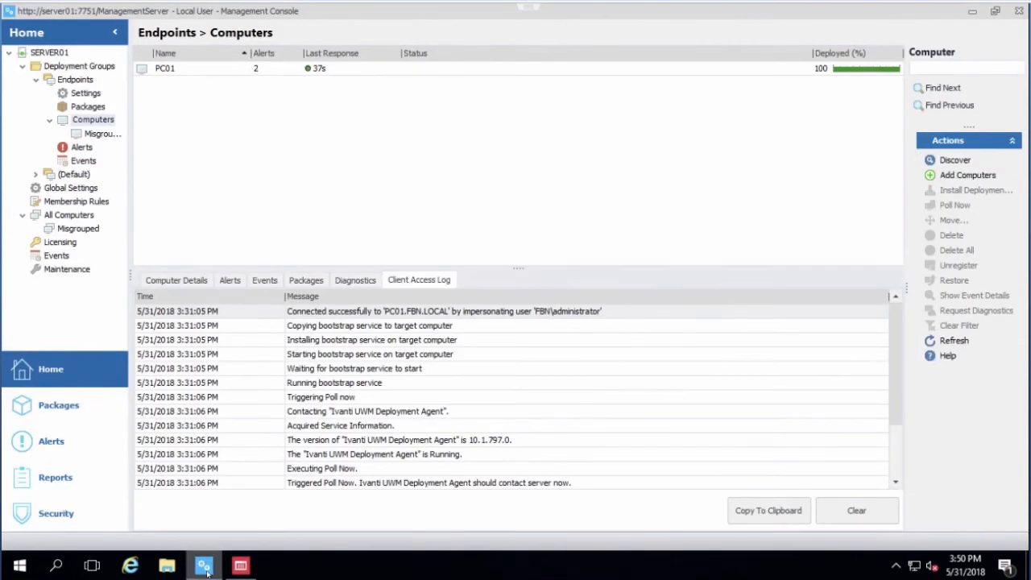
right_click(173, 73)
left_click(174, 72)
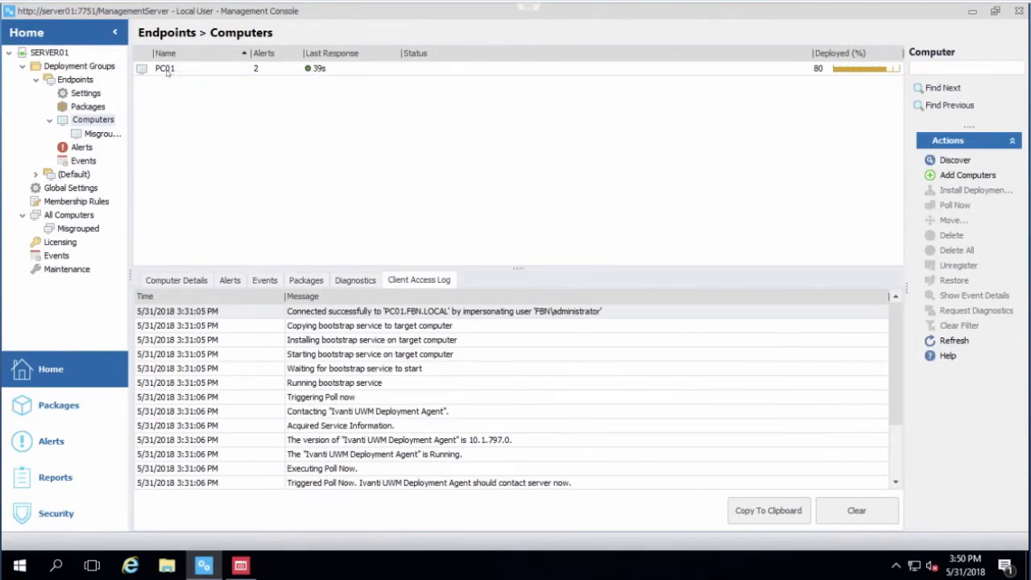
left_click(169, 73)
right_click(168, 71)
left_click(207, 96)
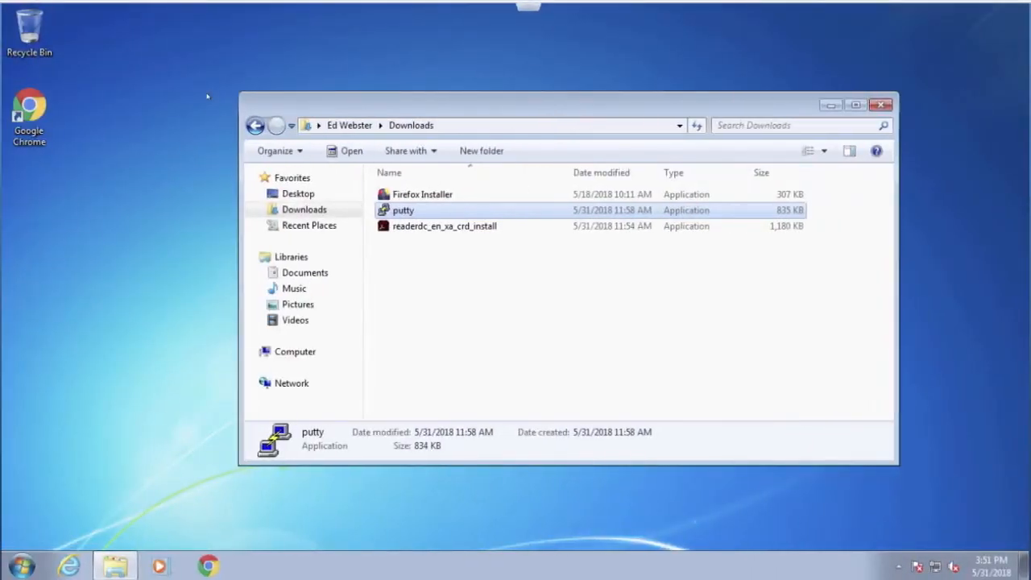
Step: Try to run putty from the Downloads folder on the Windows 7 endpoint and dismiss the Application Control message
double_click(404, 211)
left_click(556, 297)
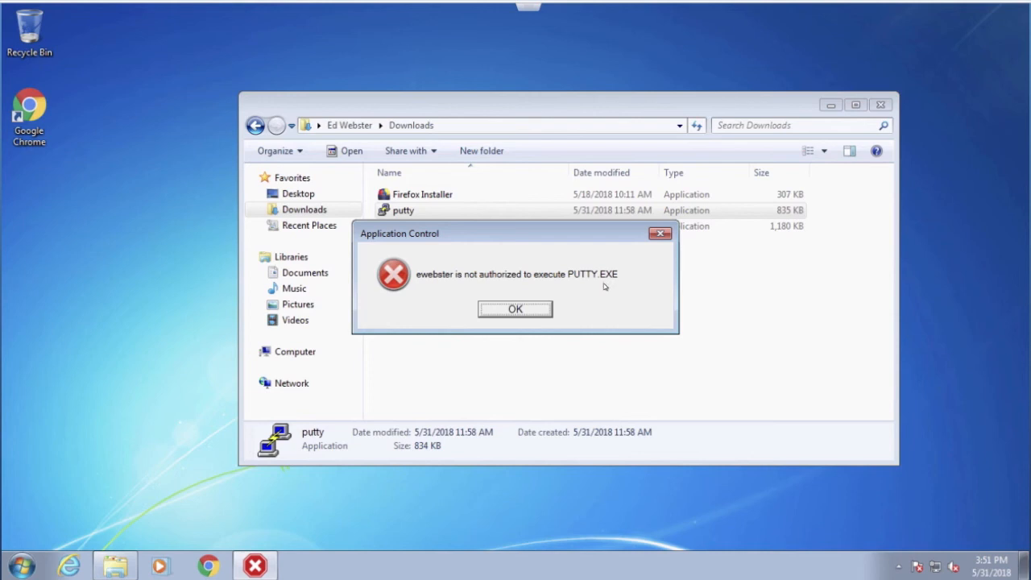
left_click(517, 310)
Step: Check the owner of putty.exe in its advanced security settings and cancel out of both dialogs
right_click(411, 212)
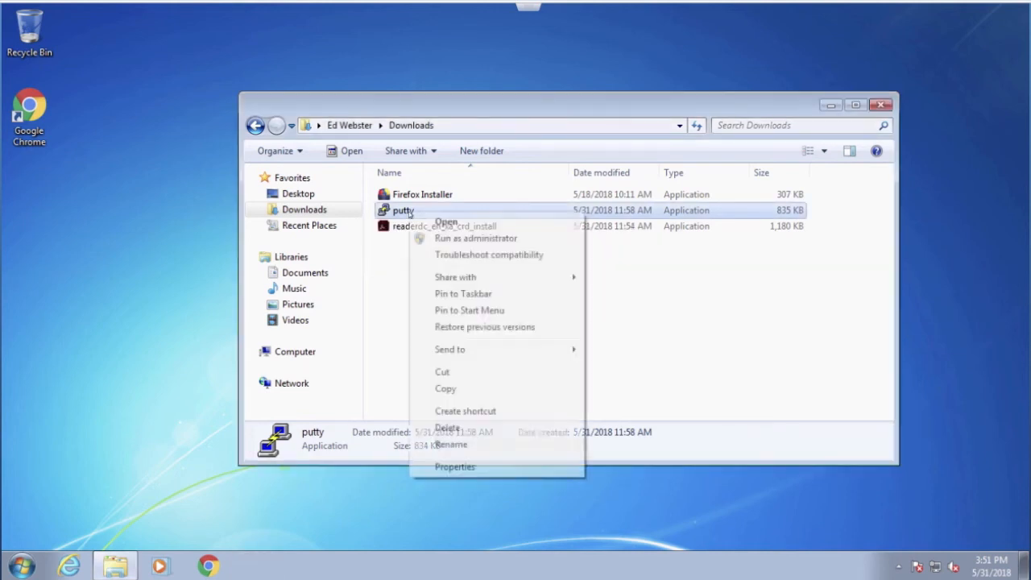
left_click(455, 467)
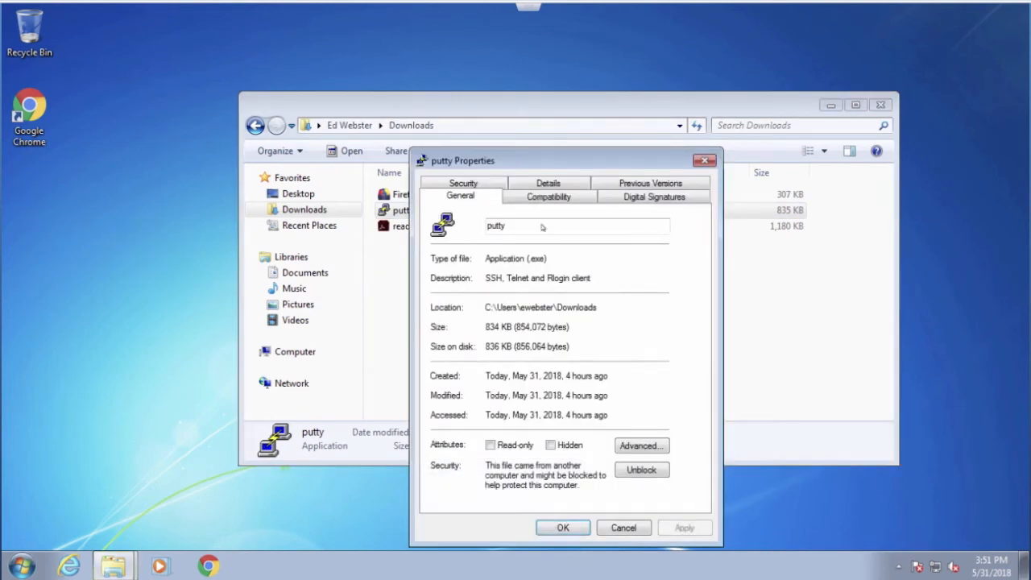
left_click(487, 188)
left_click(649, 464)
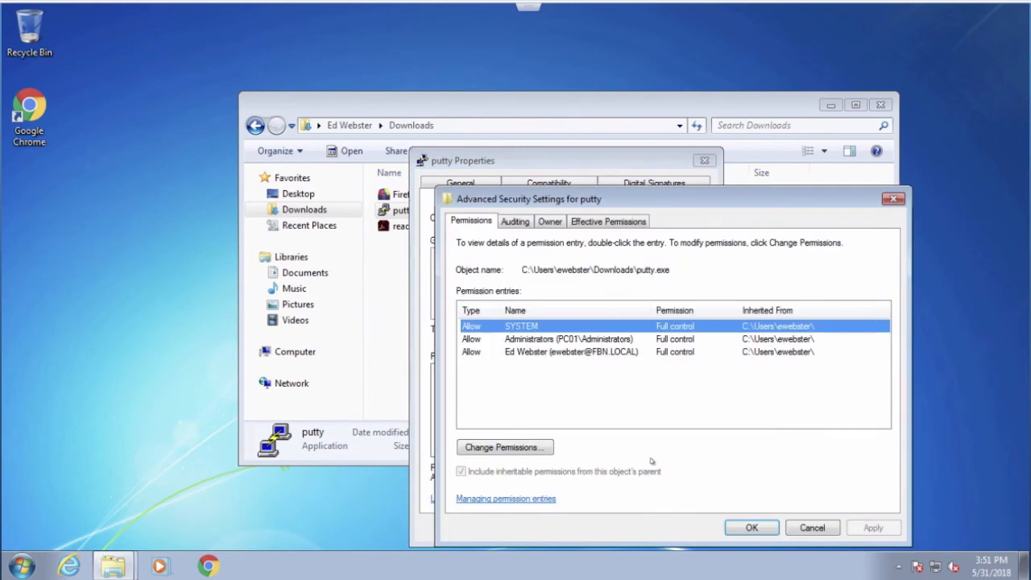
left_click(550, 221)
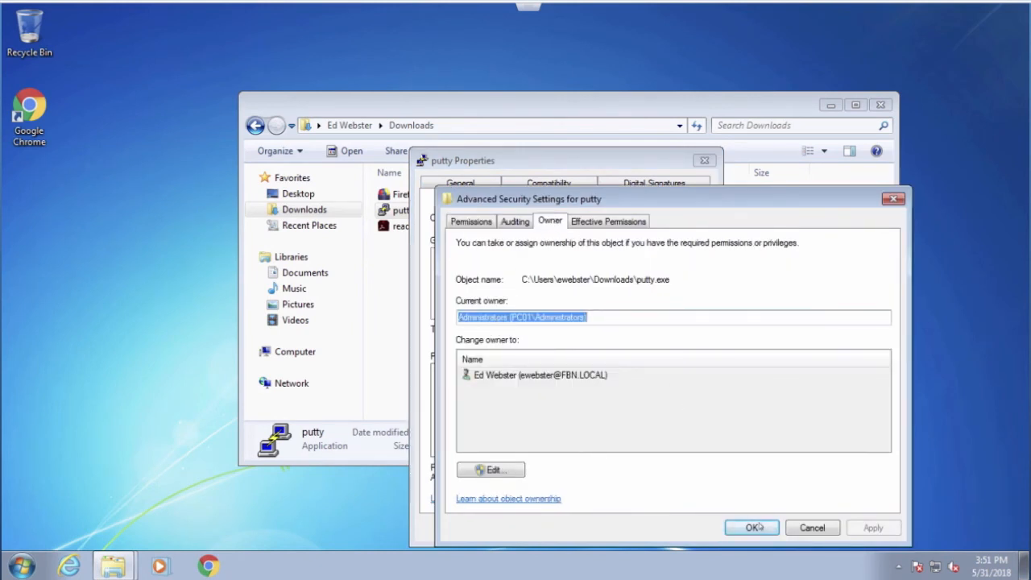
left_click(809, 529)
left_click(622, 528)
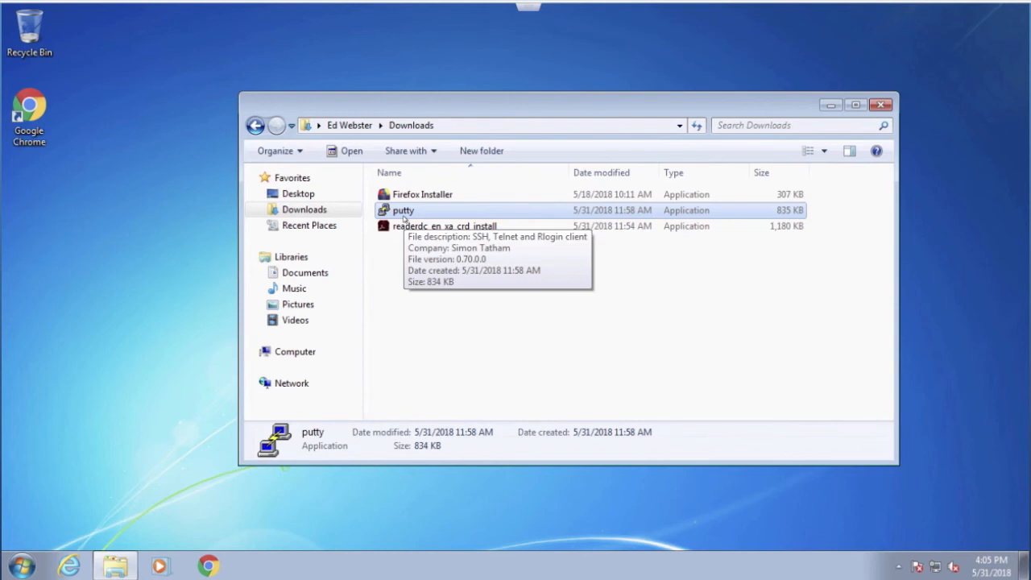
Step: Run readerdc_en_xa_crd_install as administrator, authorizing the elevation with the domain administrator's user name and password
left_click(412, 228)
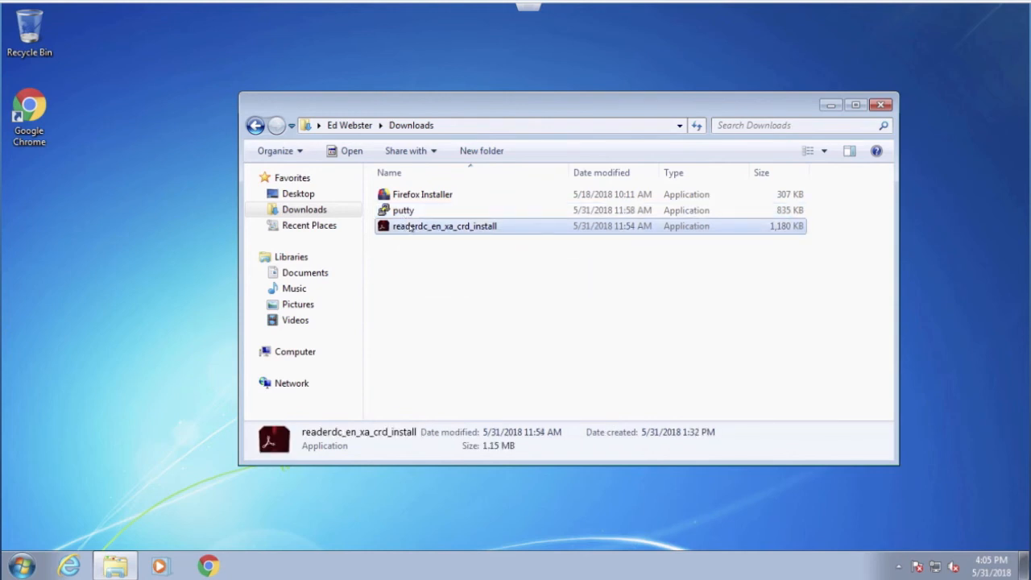
right_click(411, 228)
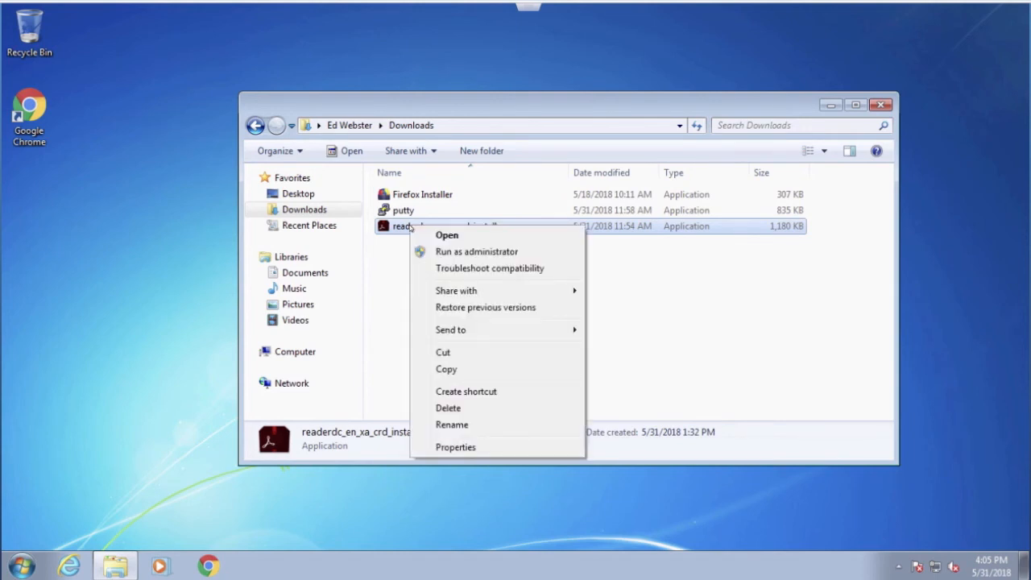
left_click(476, 251)
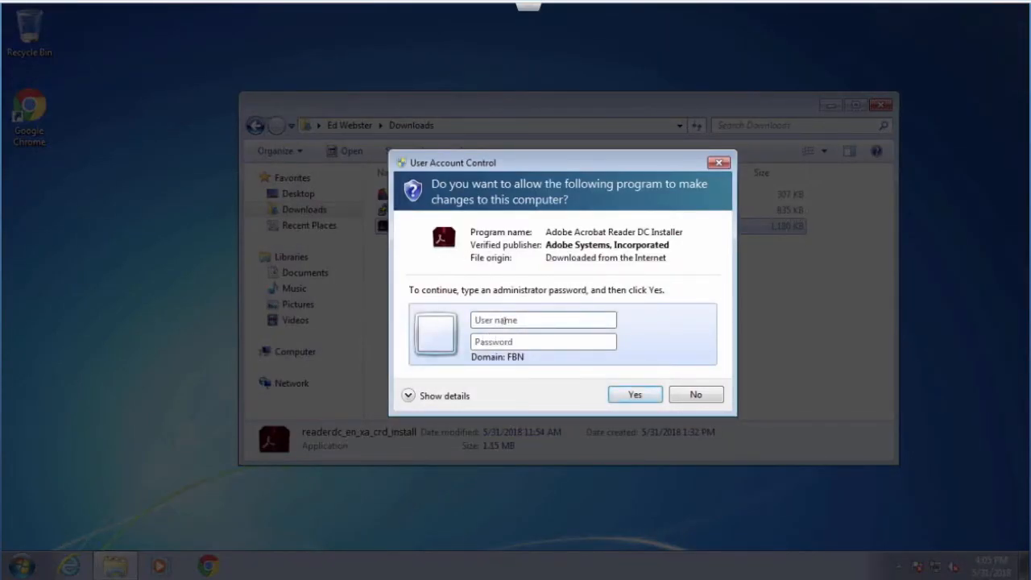
type("fbn\\administrator")
key("Tab")
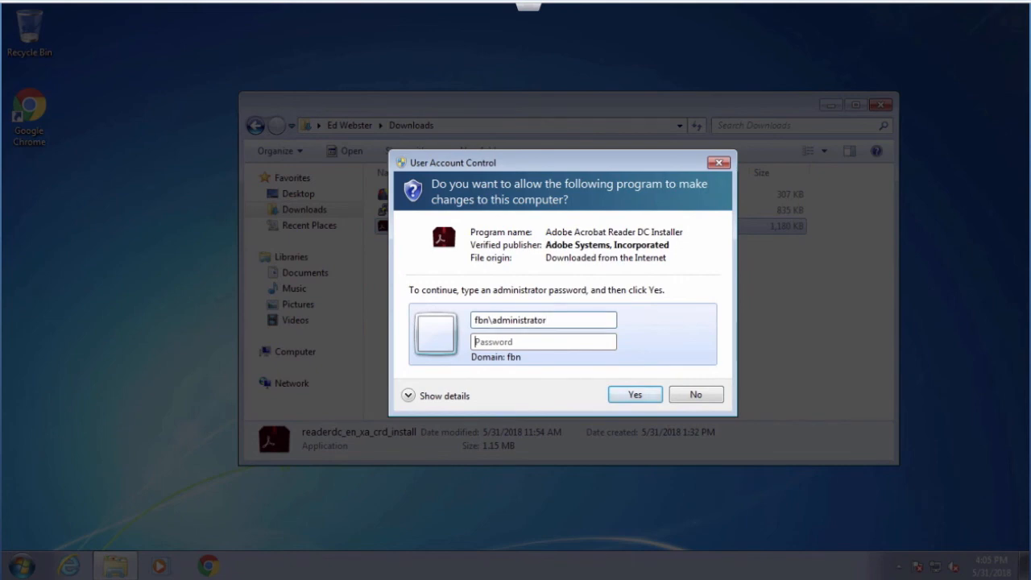
type("********")
key("Return")
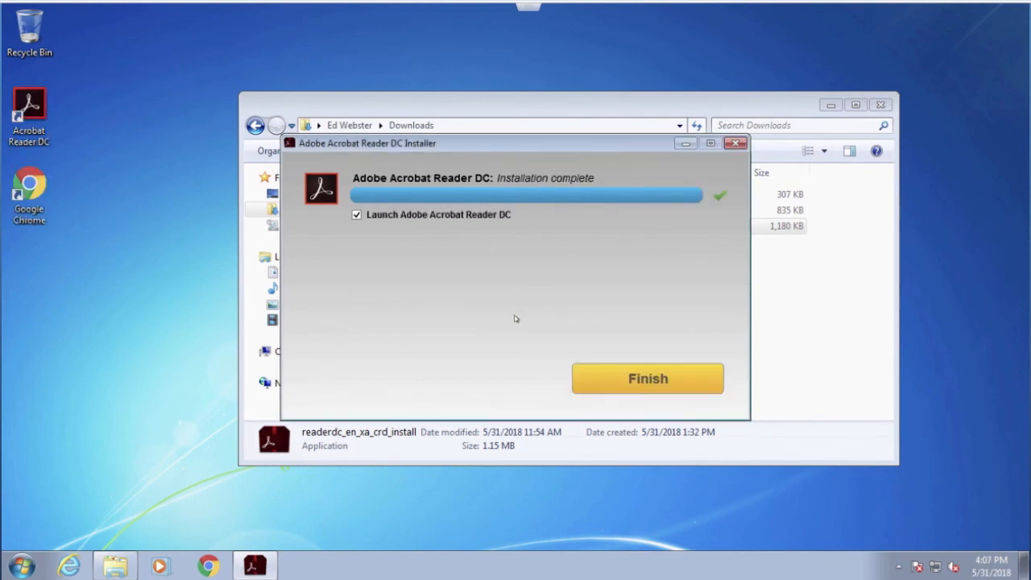
Step: Finish the Adobe Acrobat Reader DC installer without launching the program and close the Adobe thank-you web page
left_click(357, 214)
left_click(646, 378)
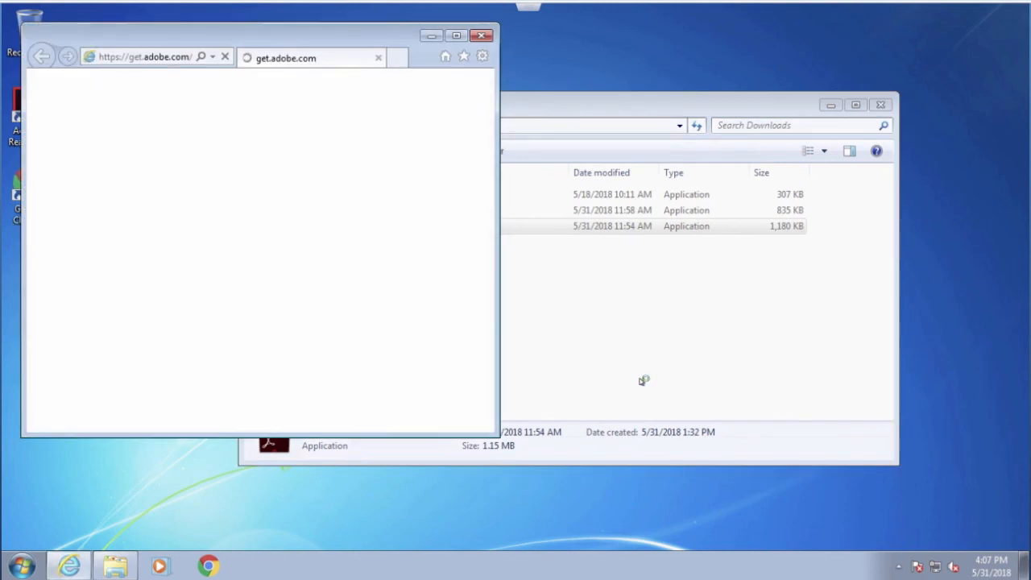
left_click(480, 37)
Step: Launch Acrobat Reader DC from the desktop shortcut, dismiss its welcome tour and close the program
left_click(29, 113)
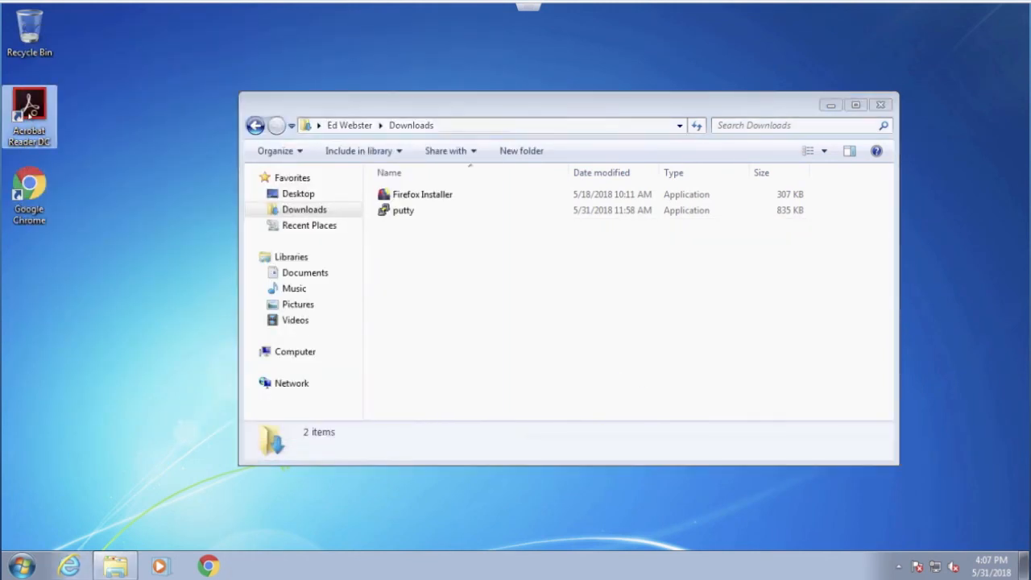
double_click(30, 112)
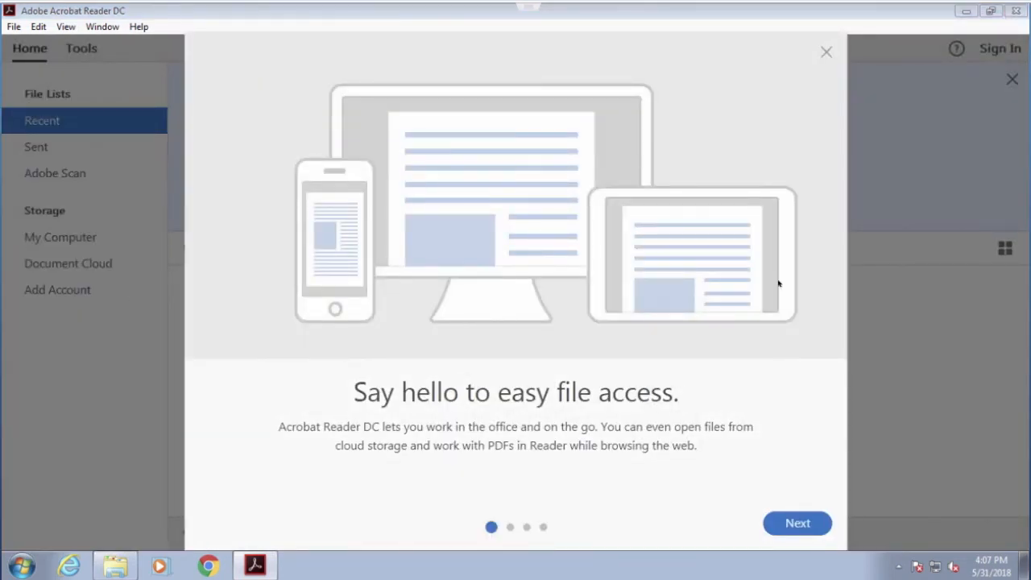
left_click(826, 52)
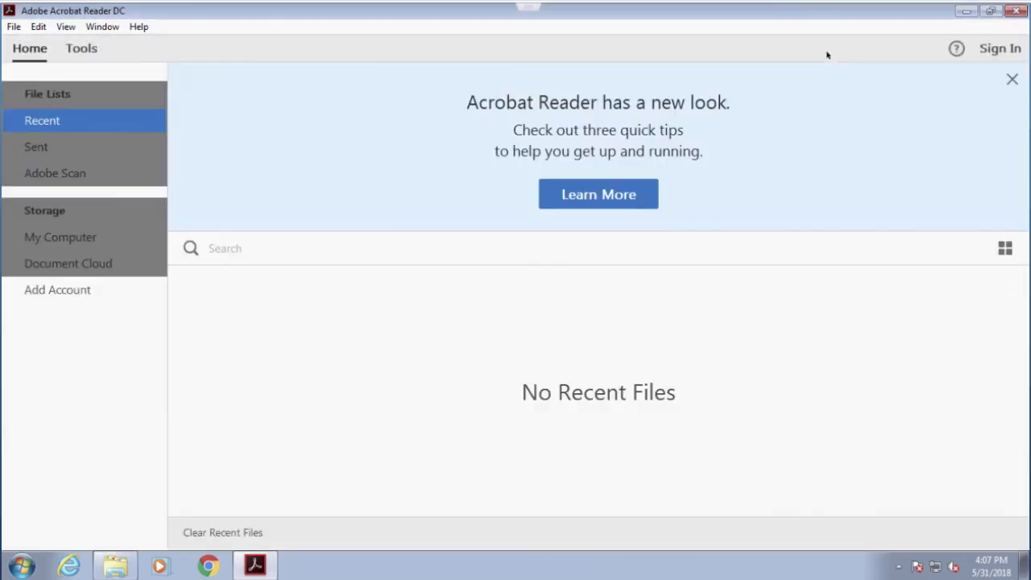
left_click(1016, 10)
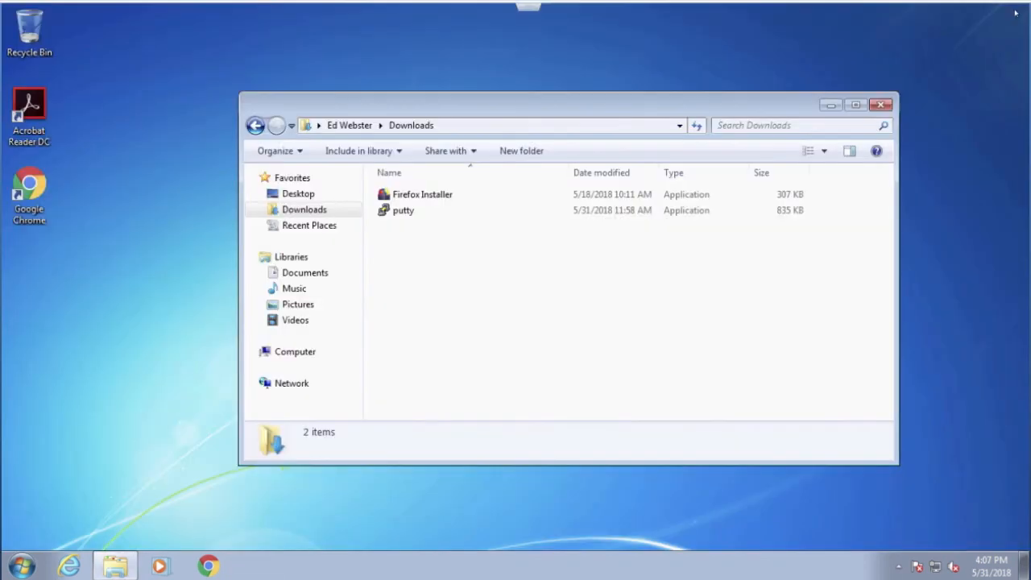